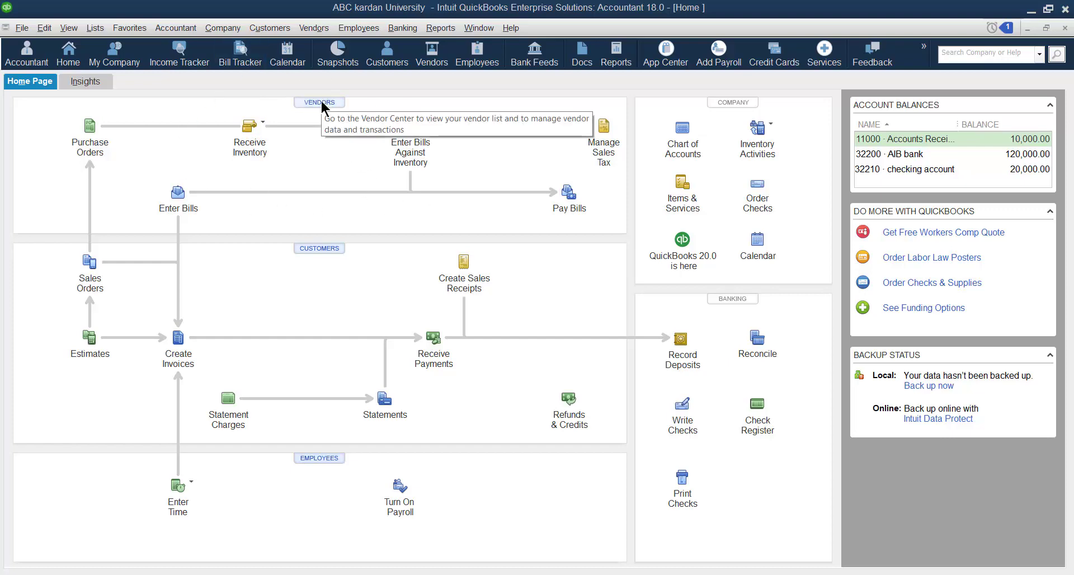
# Open the Vendor Center from the Vendors menu to list the active vendors.
pyautogui.click(314, 29)
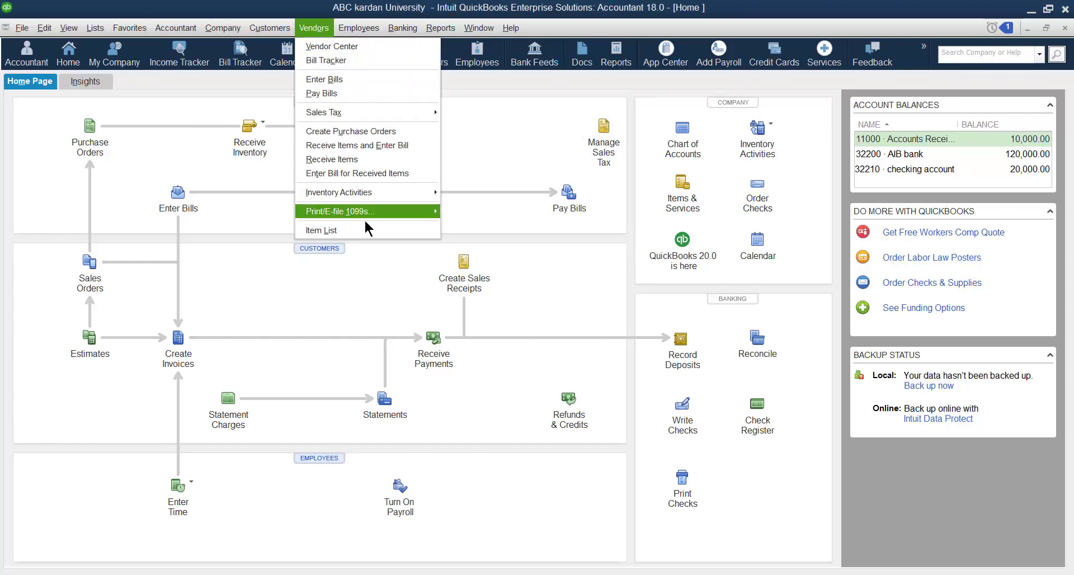
pyautogui.click(345, 53)
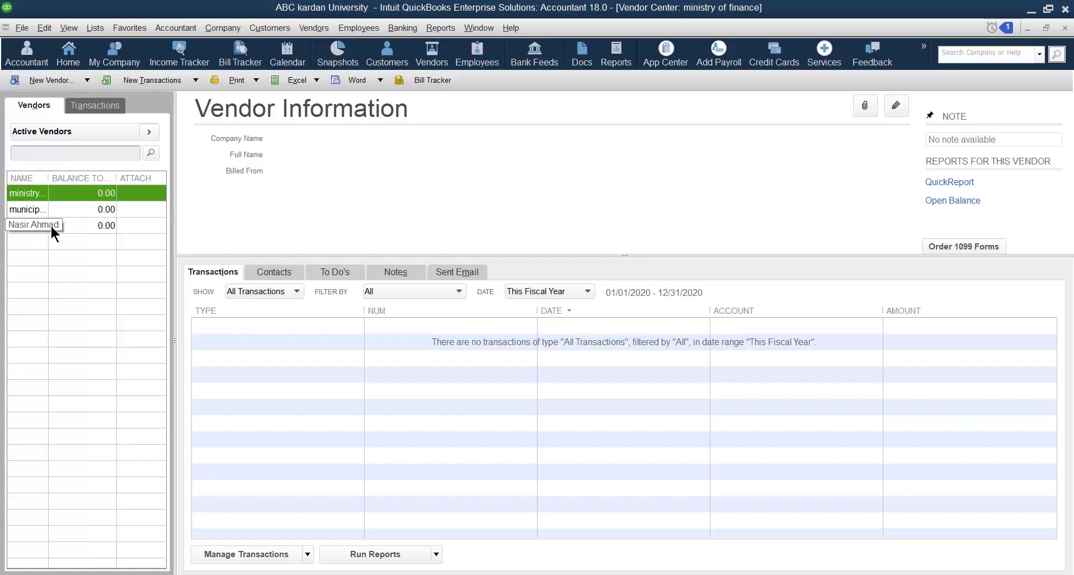
# Glance at the Transactions tab, then start a blank New Vendor record from the Vendors tab.
pyautogui.click(90, 106)
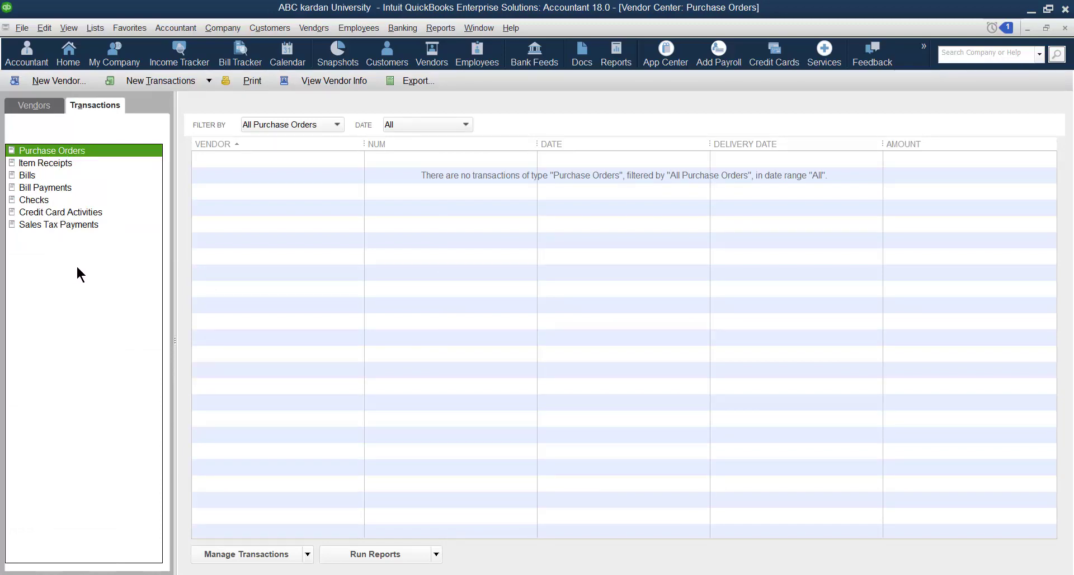
pyautogui.click(34, 106)
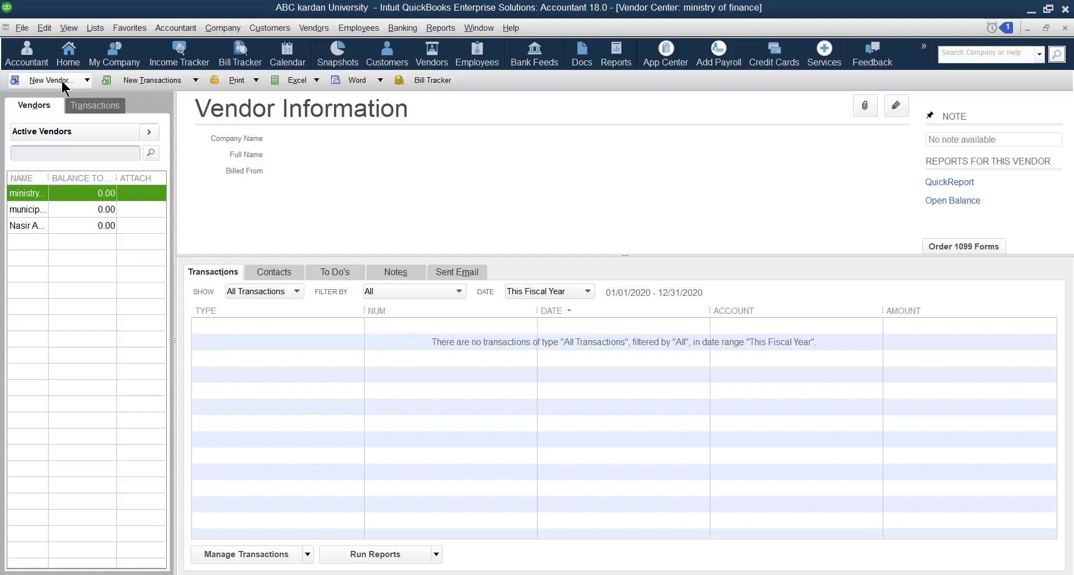
pyautogui.click(87, 81)
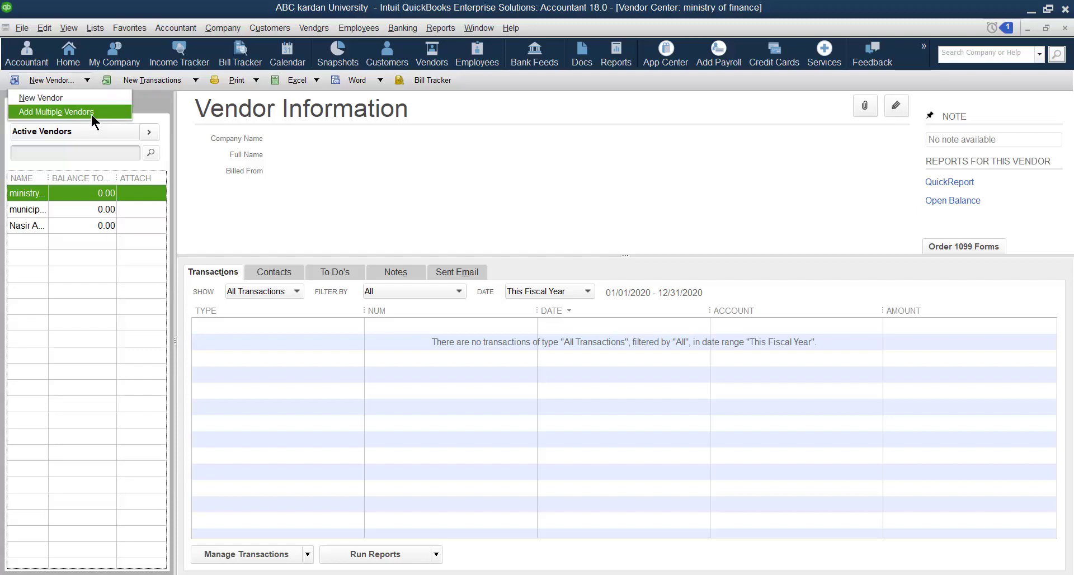
pyautogui.click(52, 98)
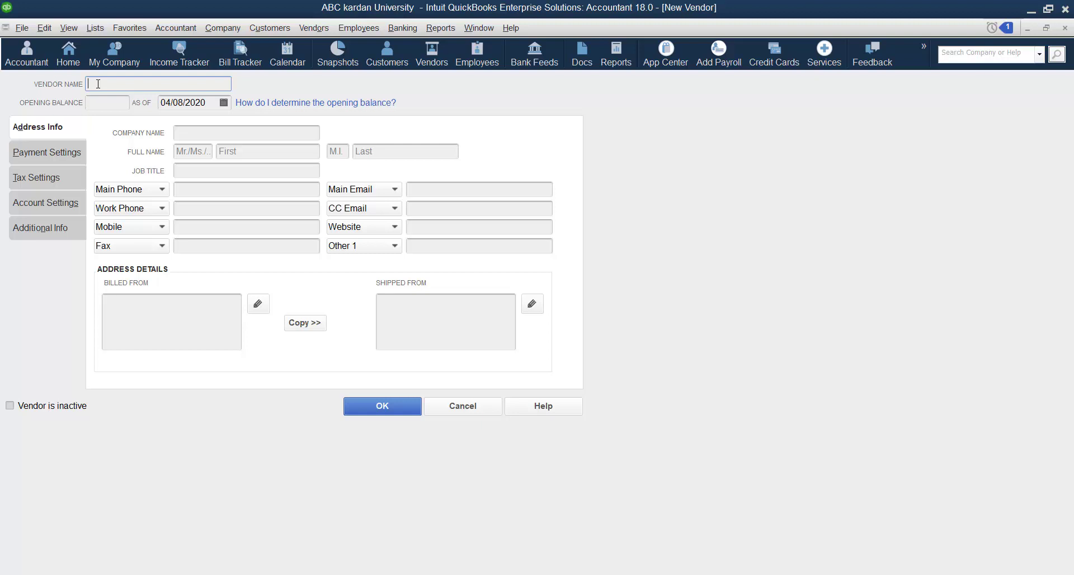
# Enter the vendor's name with a 20,000.00 opening balance as of 04/01/2020.
pyautogui.write('Sadaf')
pyautogui.click(106, 104)
pyautogui.write('20000')
pyautogui.click(223, 103)
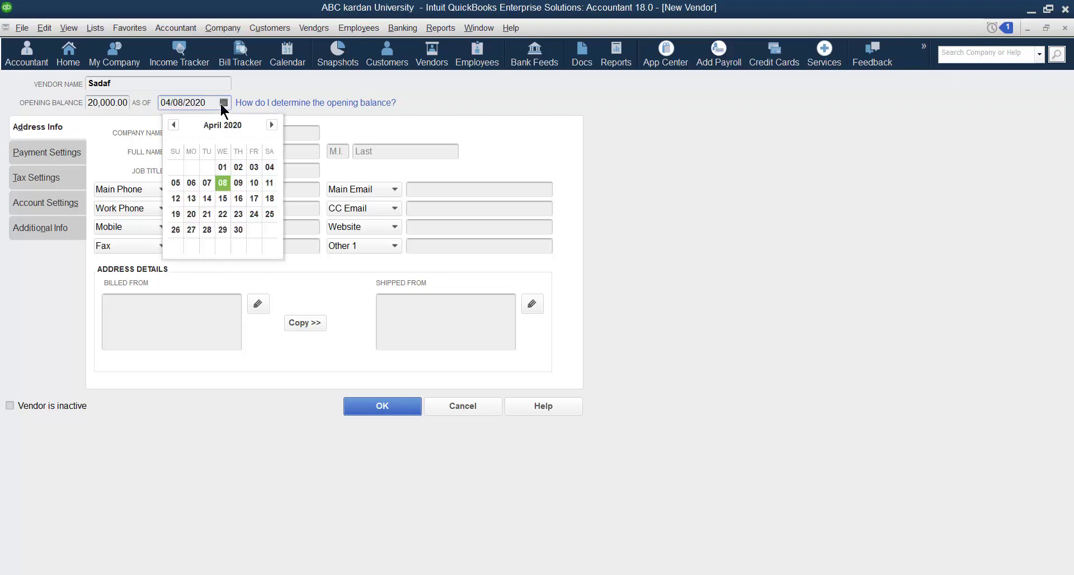
pyautogui.click(225, 163)
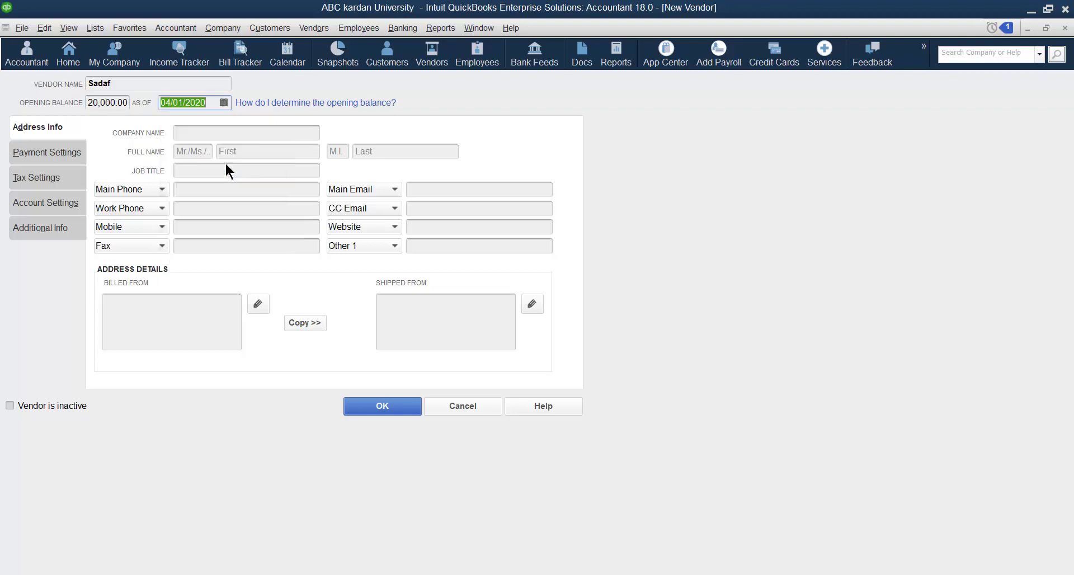
pyautogui.click(214, 132)
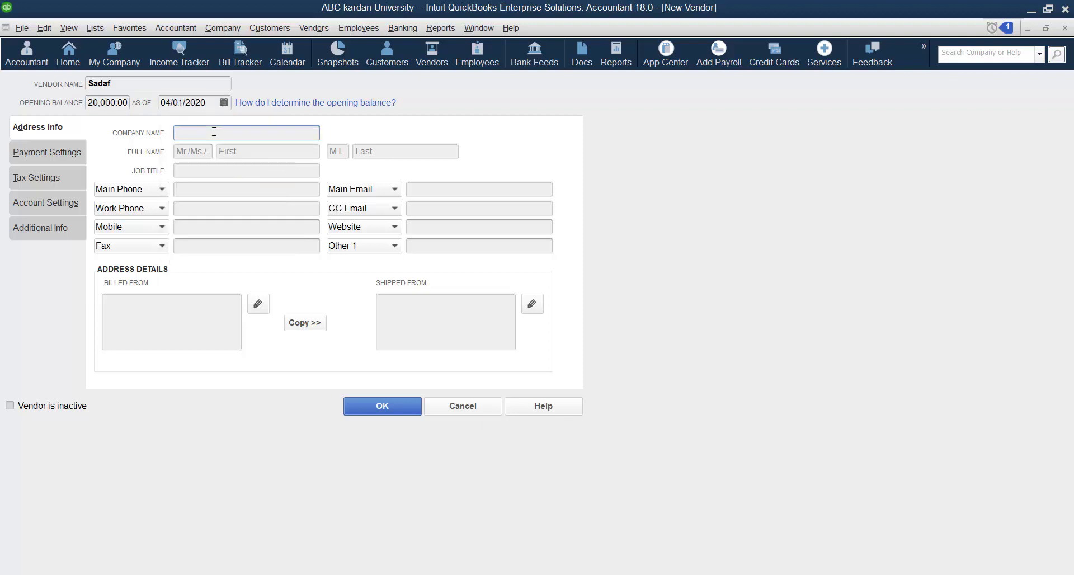
# Enter the company name and the contact's full name with salutation Ms.
pyautogui.write('Sad')
pyautogui.write('af')
pyautogui.write(' told')
pyautogui.write(' tv')
pyautogui.press('BackSpace')
pyautogui.press('BackSpace')
pyautogui.press('BackSpace')
pyautogui.press('BackSpace')
pyautogui.press('BackSpace')
pyautogui.press('BackSpace')
pyautogui.write('Ald')
pyautogui.write('kozy gr')
pyautogui.write('oup of co')
pyautogui.write('m')
pyautogui.press('BackSpace')
pyautogui.press('BackSpace')
pyautogui.write('.')
pyautogui.click(205, 151)
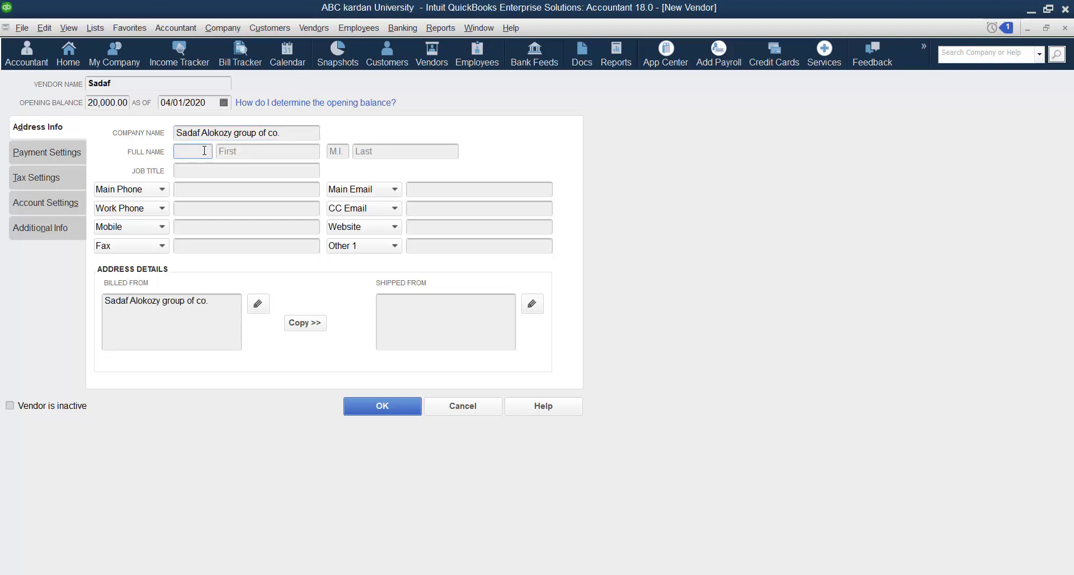
pyautogui.write('Ms')
pyautogui.click(244, 151)
pyautogui.click(391, 152)
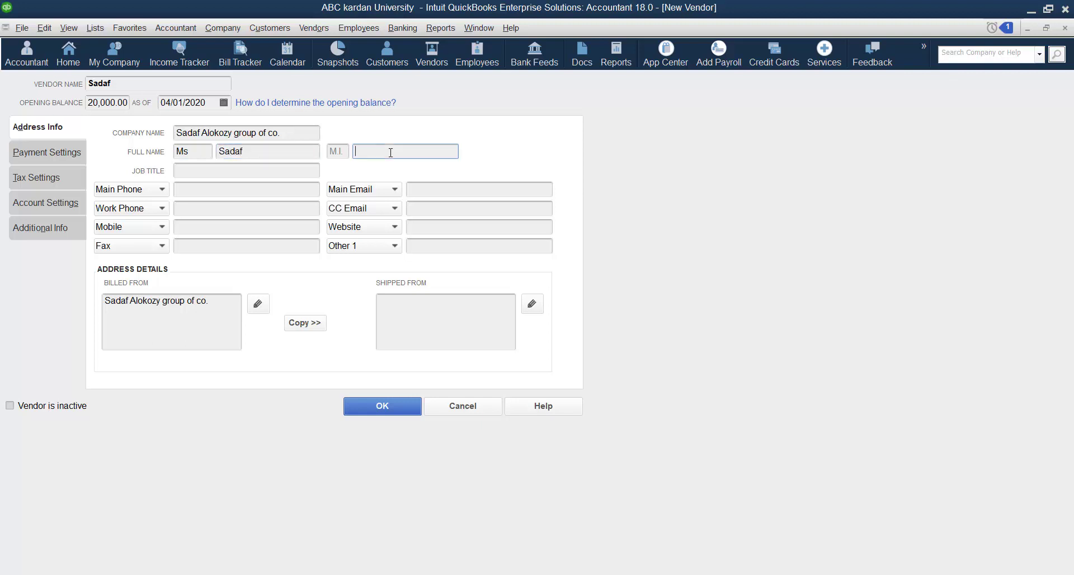
# Set the job title to 'marketing manager' and copy the billed-from address to shipped-from.
pyautogui.click(232, 165)
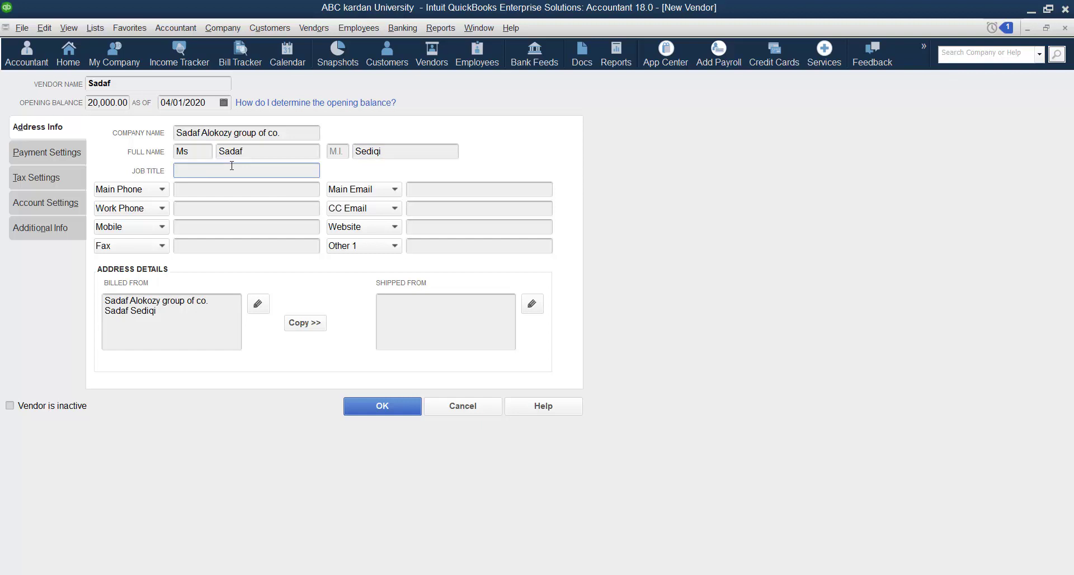
pyautogui.write('mar')
pyautogui.press('BackSpace')
pyautogui.press('BackSpace')
pyautogui.write('marge')
pyautogui.press('BackSpace')
pyautogui.press('BackSpace')
pyautogui.write('keting manager')
pyautogui.click(298, 320)
pyautogui.click(652, 163)
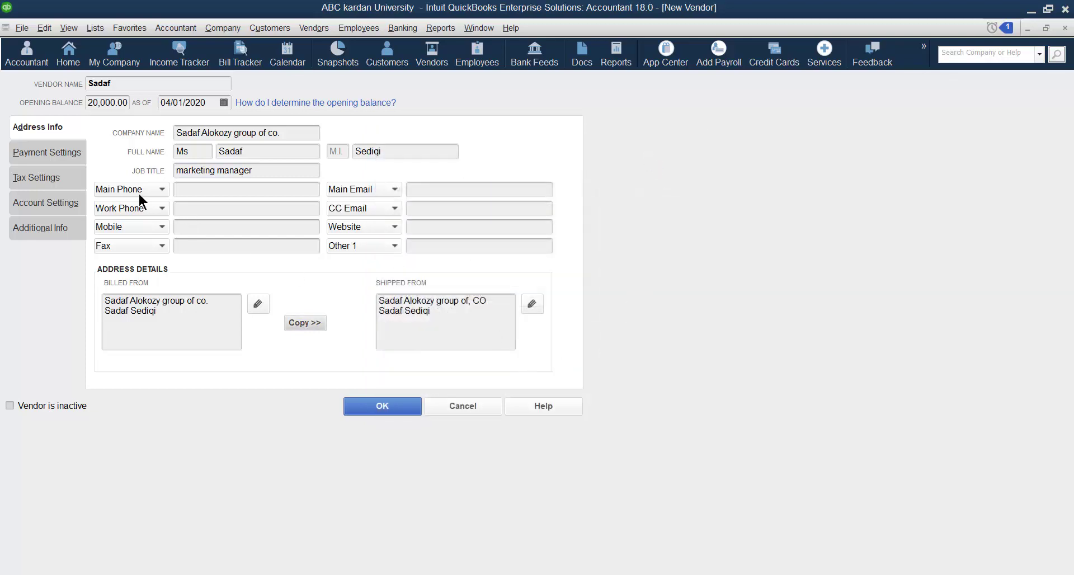
pyautogui.click(59, 156)
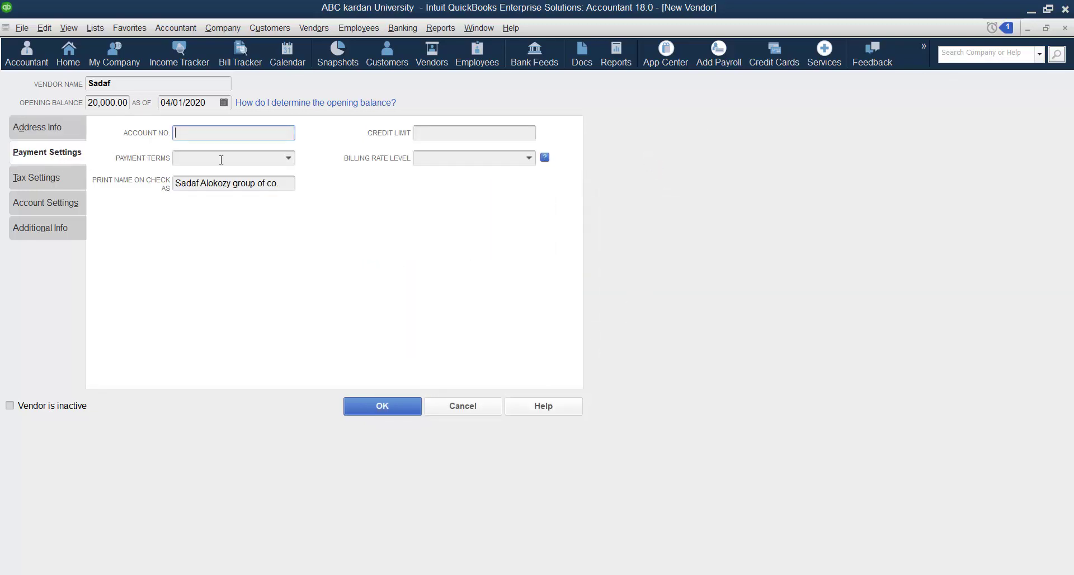
# Enter the vendor's account number, 2% 10 Net 30 terms and a 500,000.00 credit limit, and add a billing rate level.
pyautogui.write('30000')
pyautogui.click(276, 158)
pyautogui.click(285, 158)
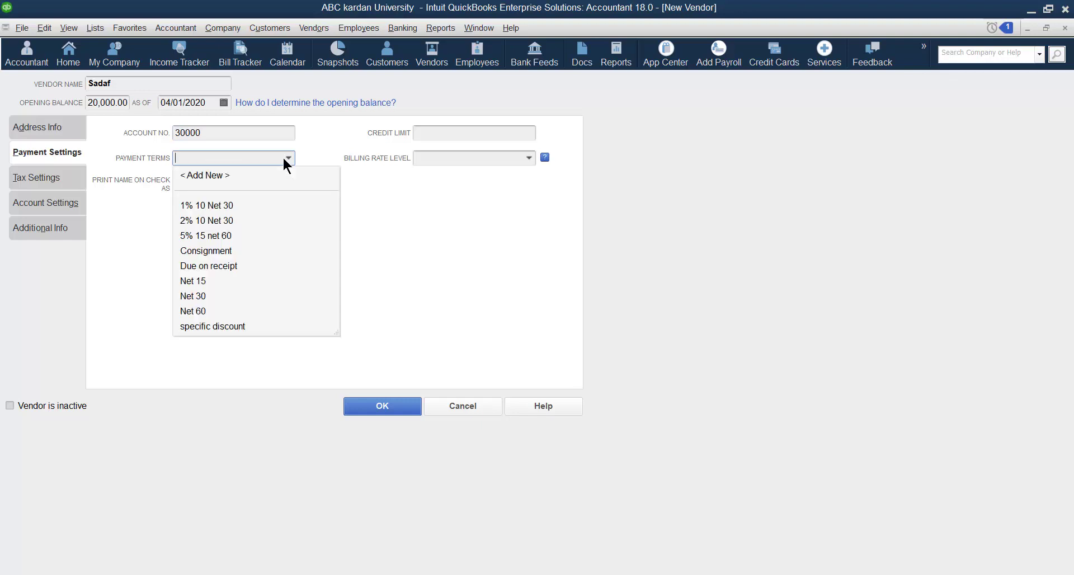
pyautogui.click(226, 220)
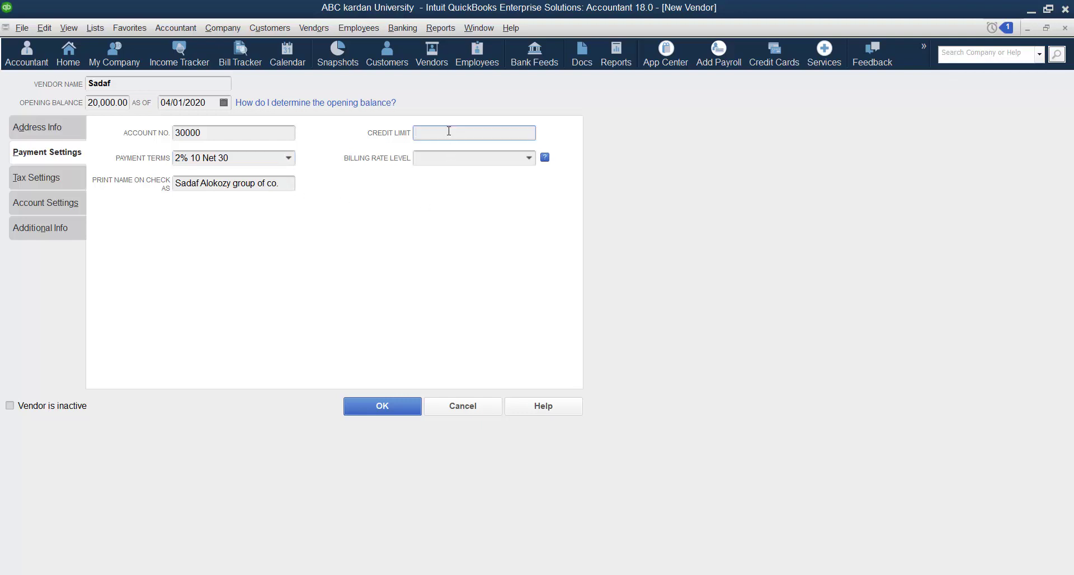
pyautogui.write('500000')
pyautogui.click(528, 157)
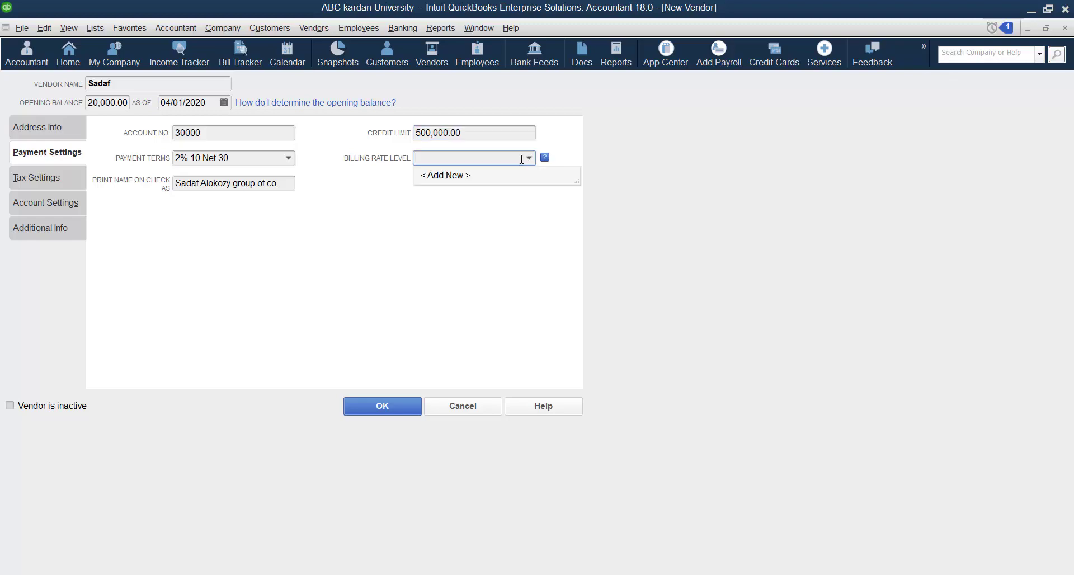
pyautogui.click(463, 175)
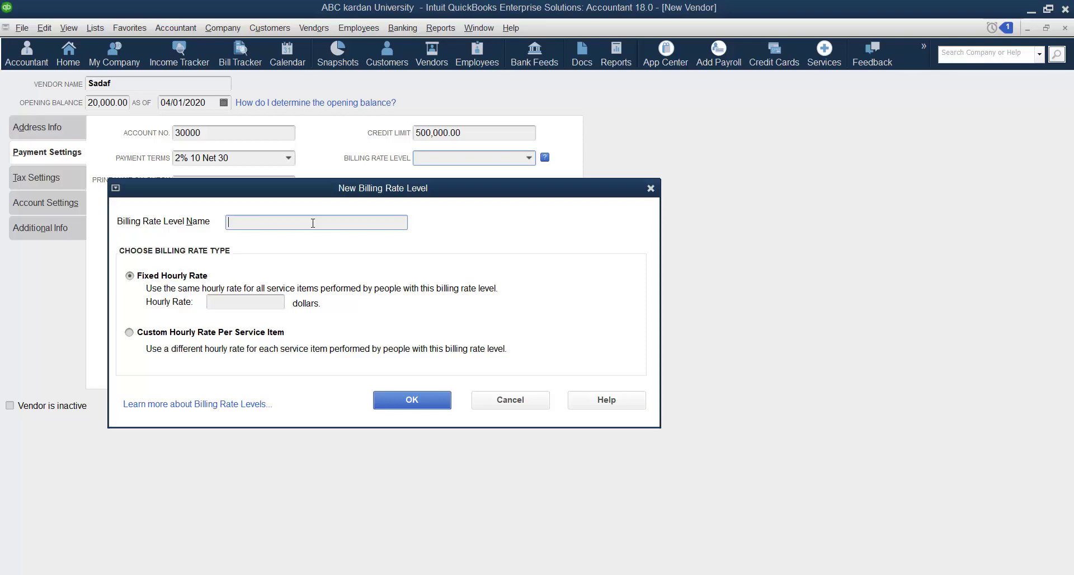
# Create the 'higher class' billing rate level at 10.00 per hour, then start another level.
pyautogui.write('higher class')
pyautogui.click(247, 302)
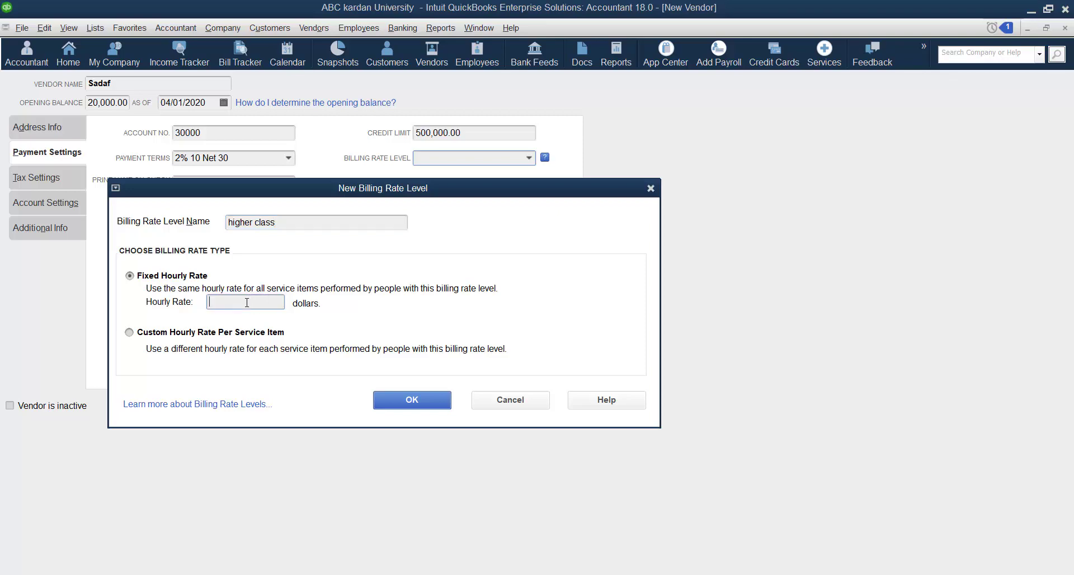
pyautogui.write('10')
pyautogui.click(420, 401)
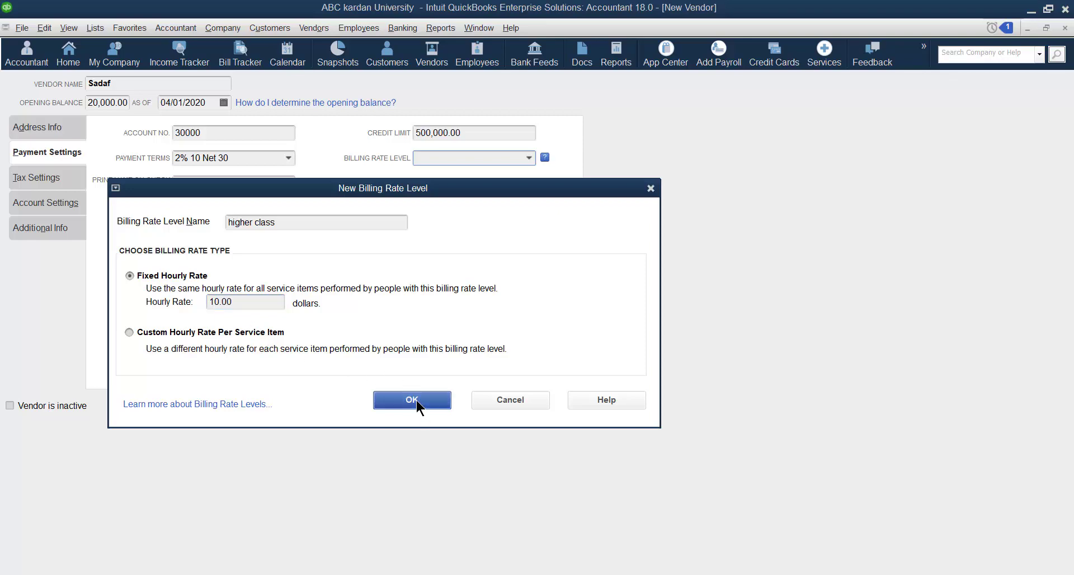
pyautogui.click(528, 157)
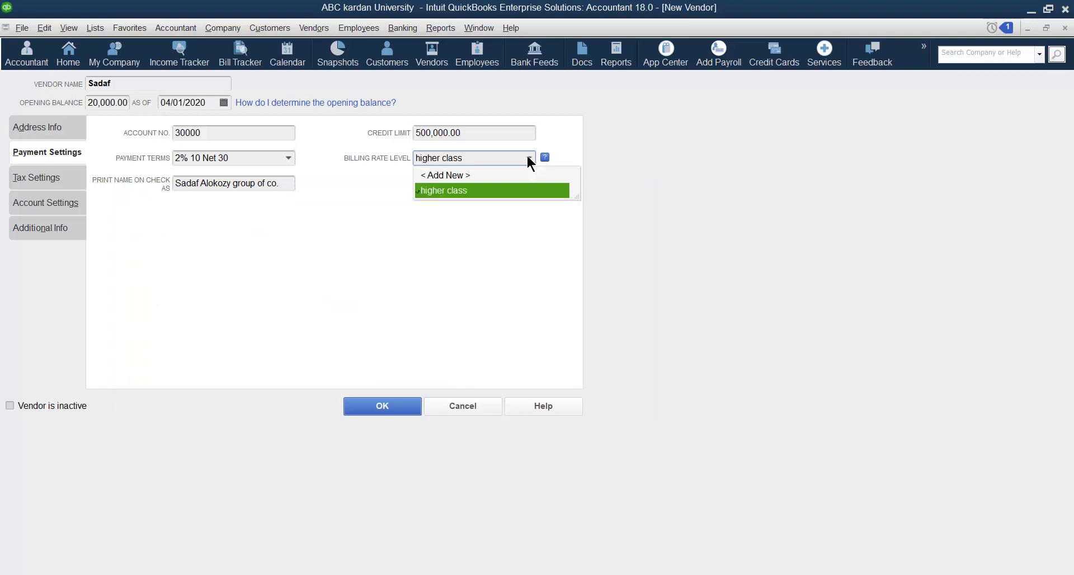
pyautogui.click(462, 177)
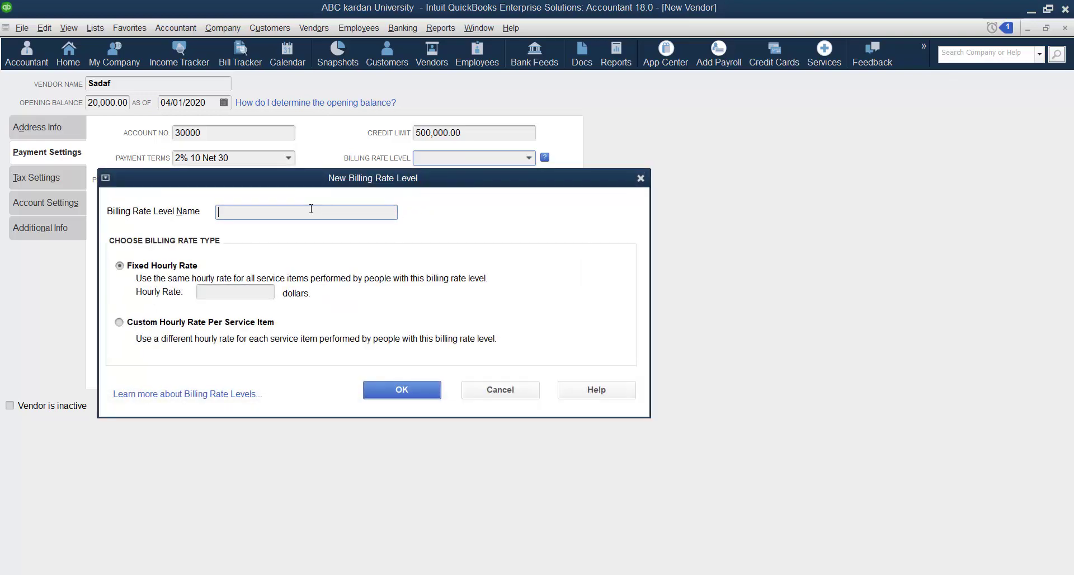
# Create the 'lower class' level with custom rates: training services 25.00, consultation services 90.00.
pyautogui.write('lower class')
pyautogui.click(119, 322)
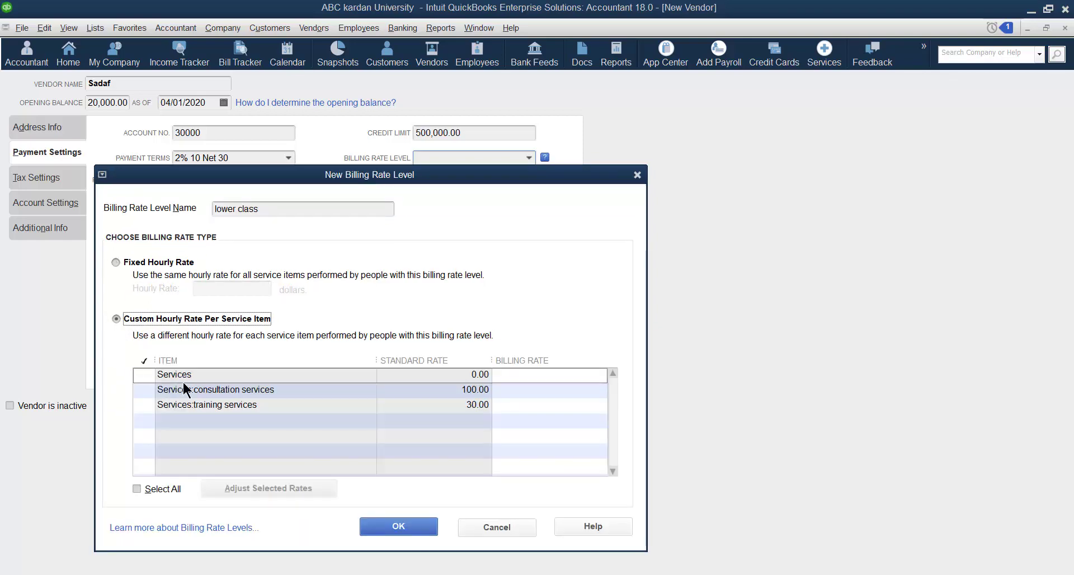
pyautogui.click(144, 407)
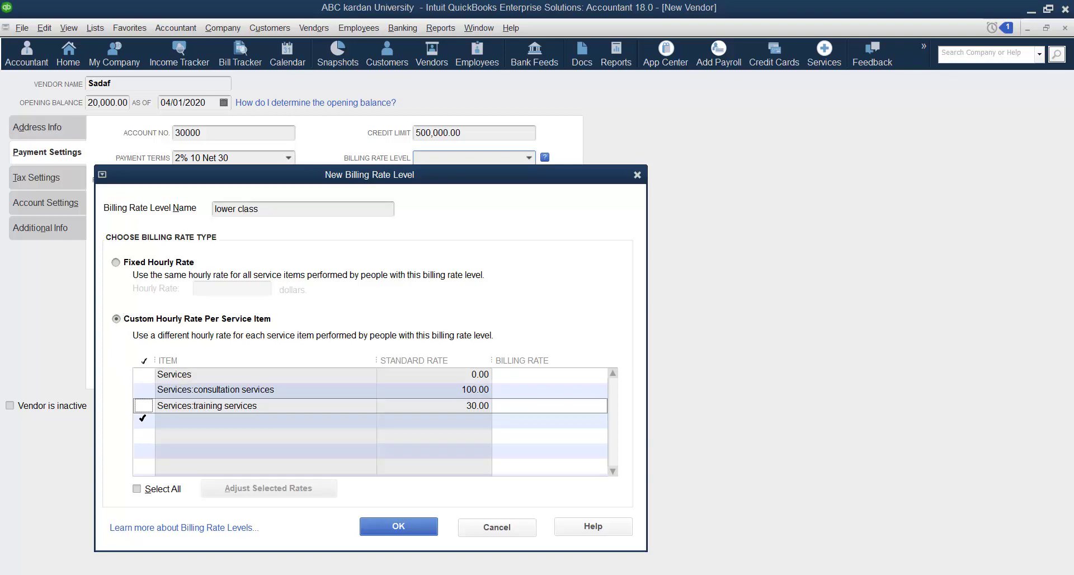
pyautogui.click(144, 406)
pyautogui.click(519, 409)
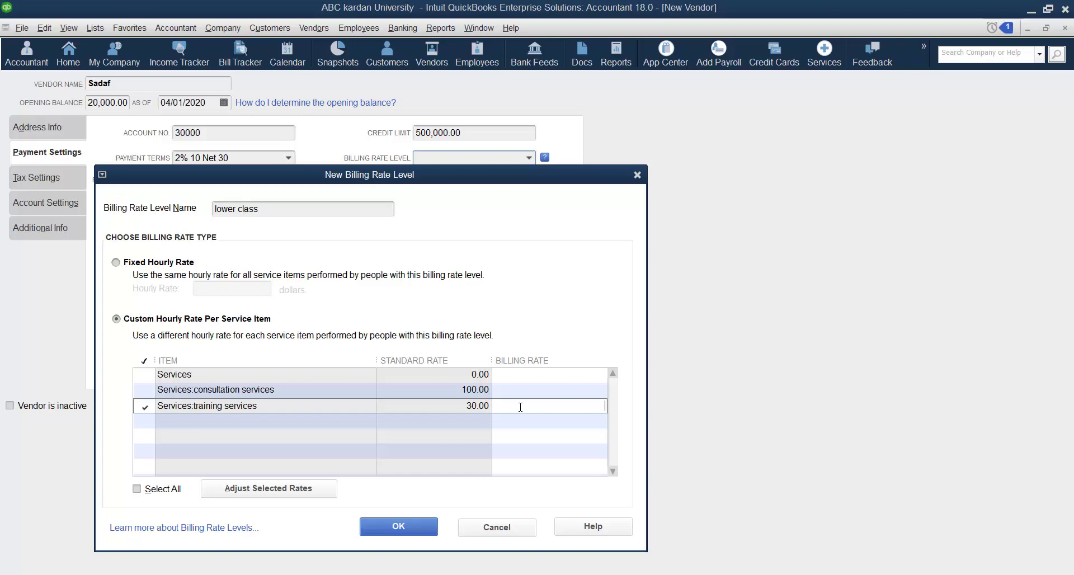
pyautogui.write('25')
pyautogui.press('Up')
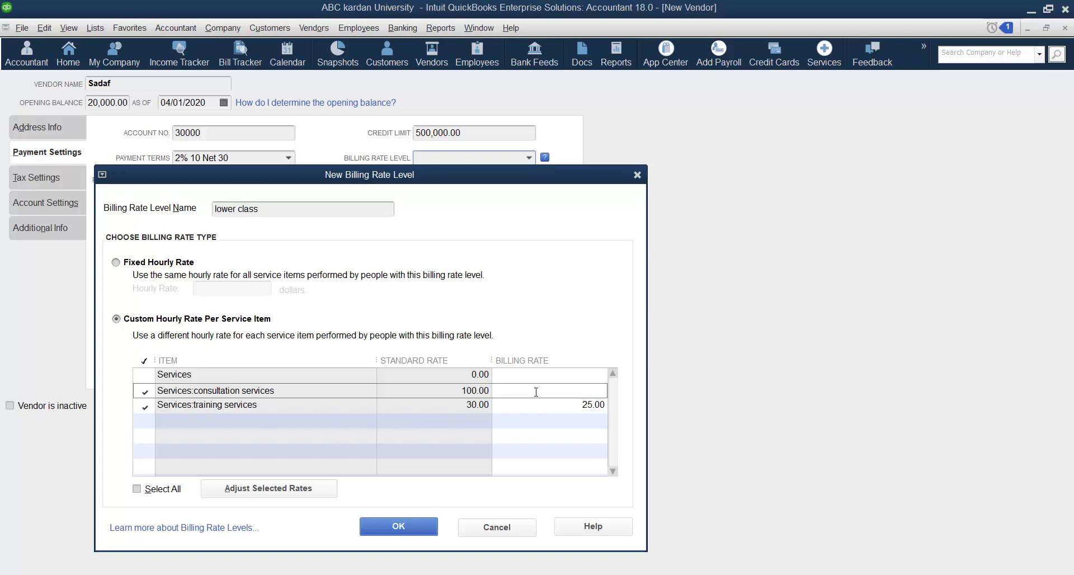
pyautogui.write('90')
pyautogui.click(413, 526)
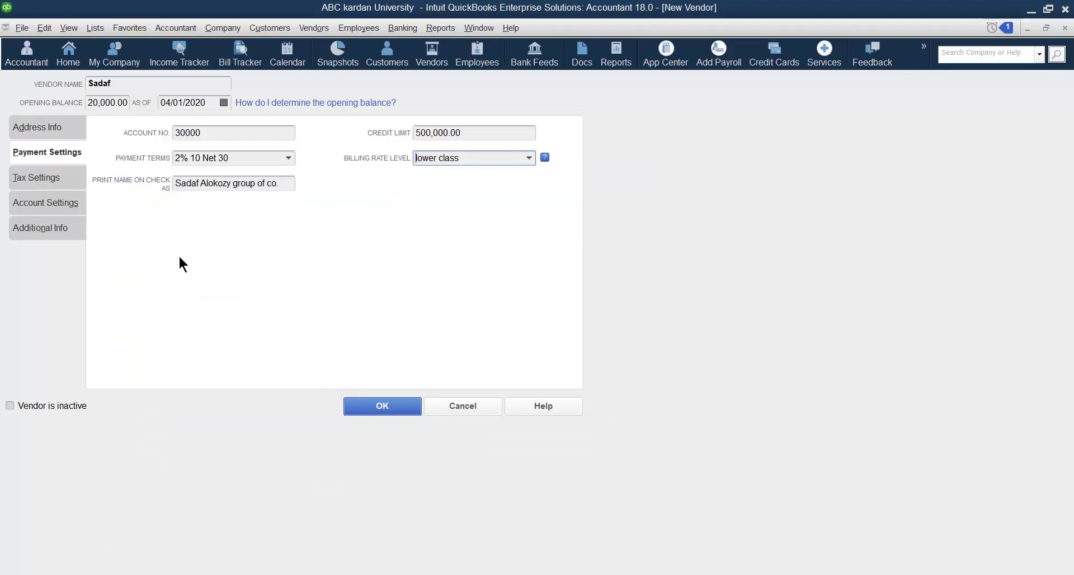
# View the vendor's Tax Settings, then move to its Account Settings.
pyautogui.click(35, 177)
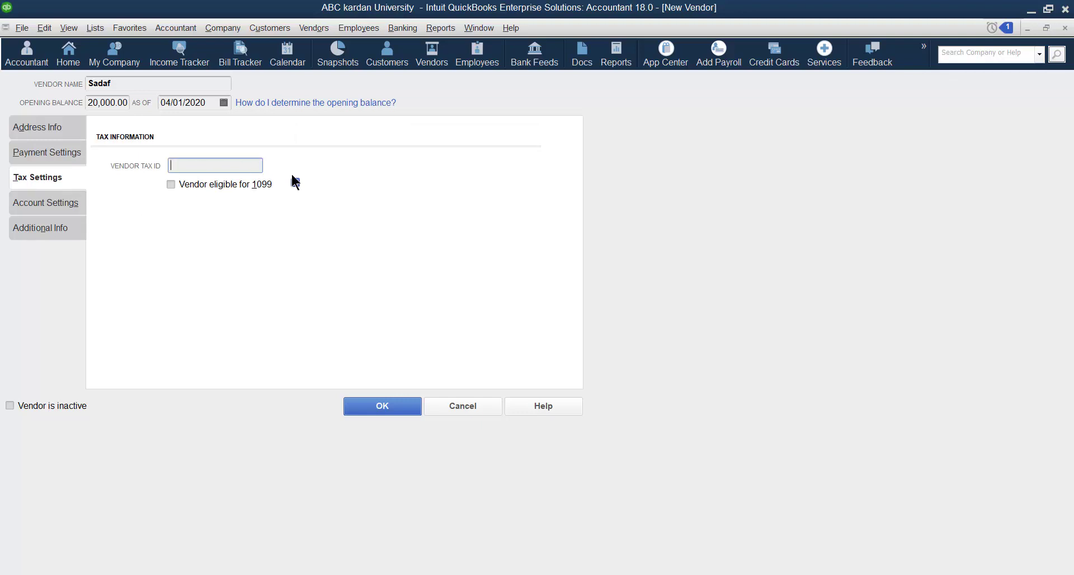
pyautogui.click(63, 204)
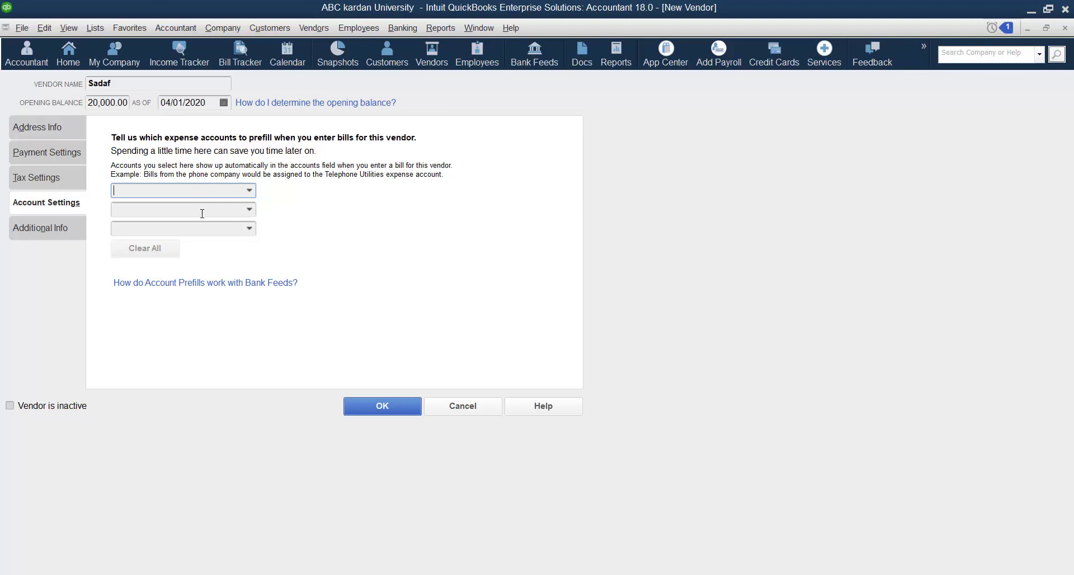
# Prefill bills with training expenses, 64300 Meals and Entertainment, and 64900 Office Supplies accounts.
pyautogui.click(245, 189)
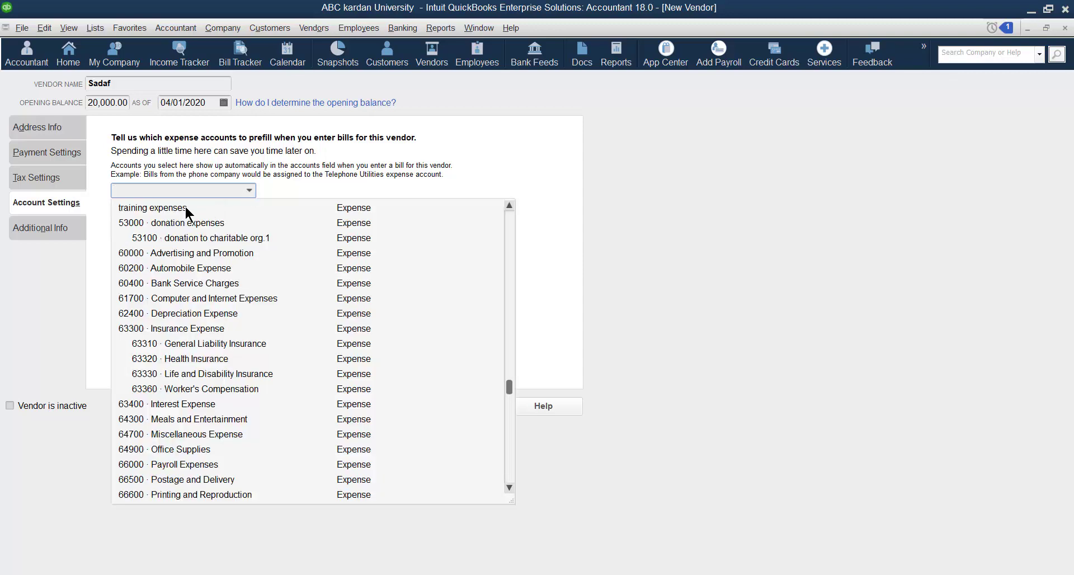
pyautogui.click(186, 208)
pyautogui.click(248, 211)
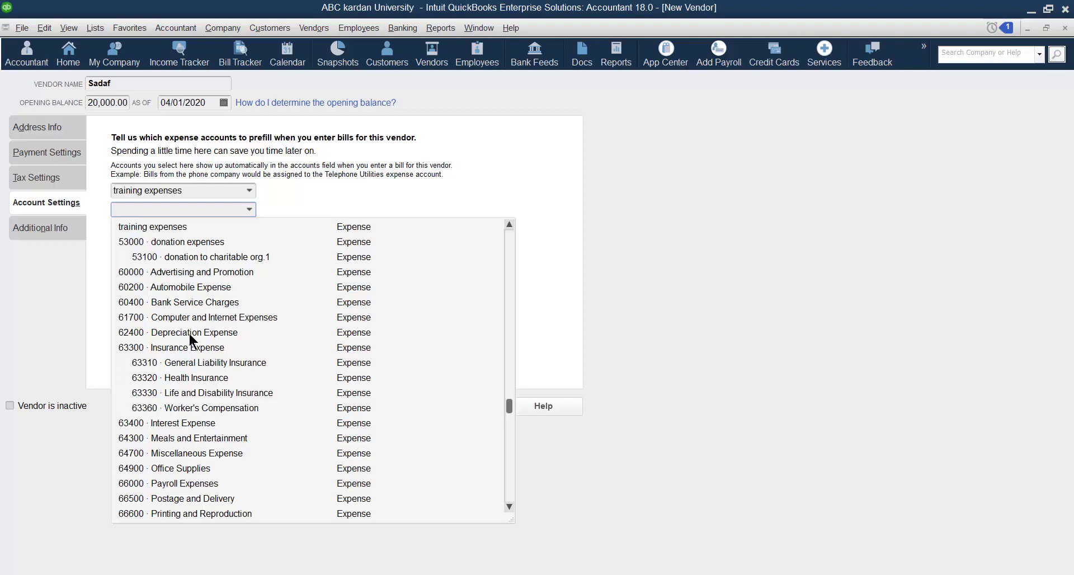
pyautogui.click(199, 438)
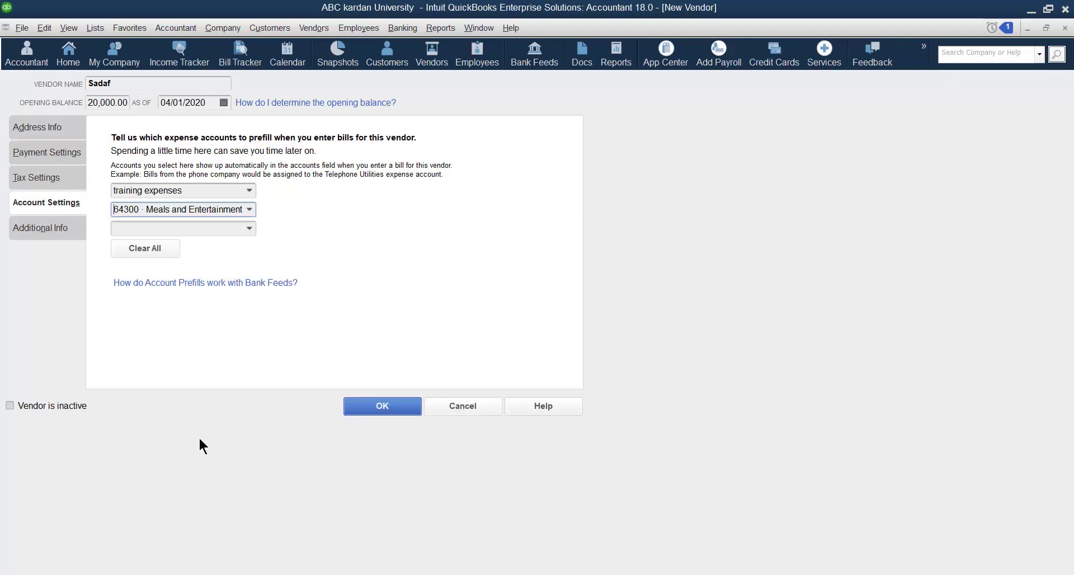
pyautogui.click(246, 227)
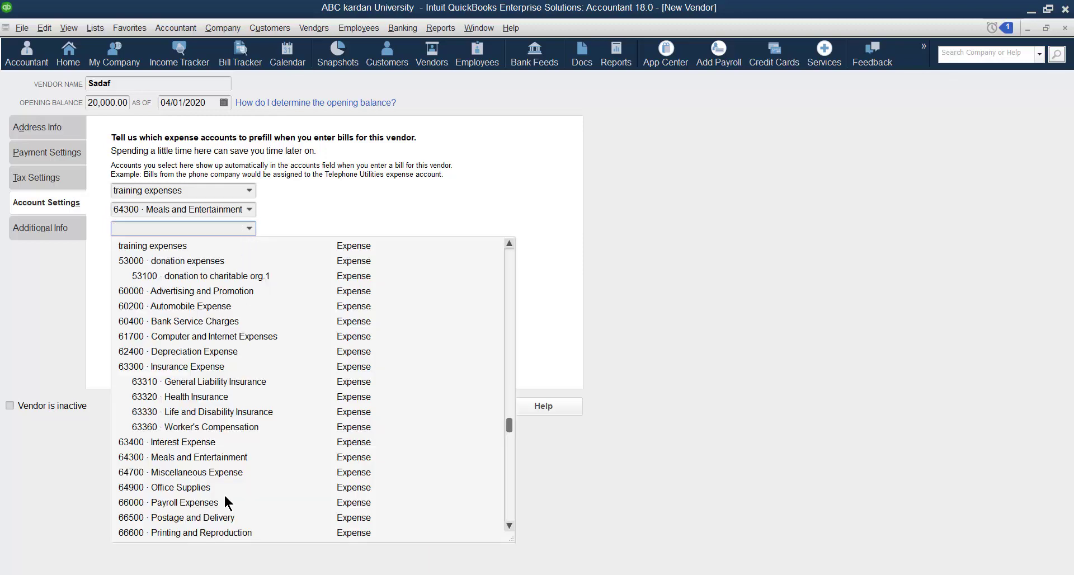
pyautogui.click(193, 488)
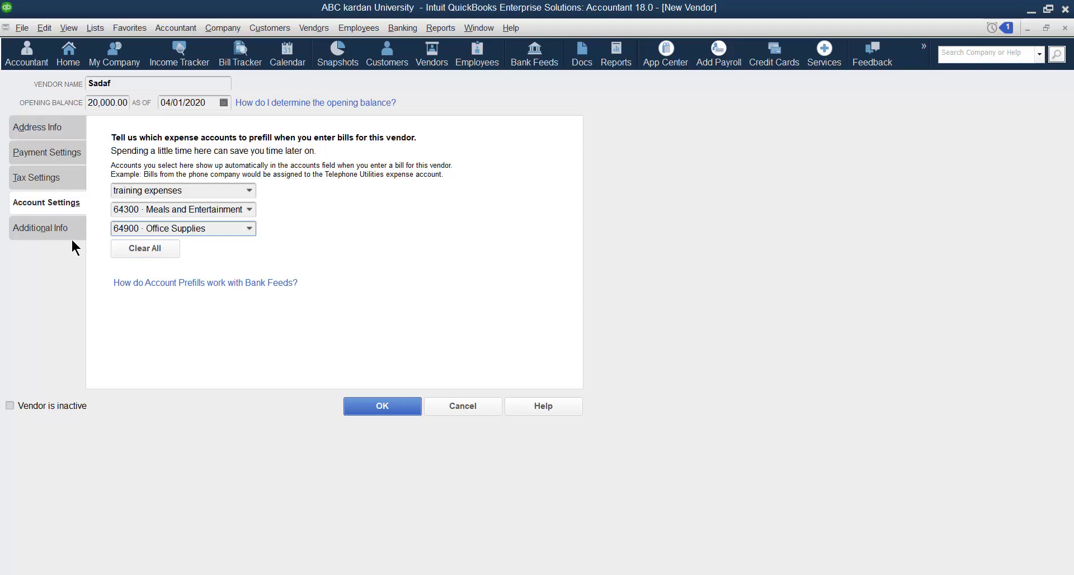
pyautogui.click(45, 226)
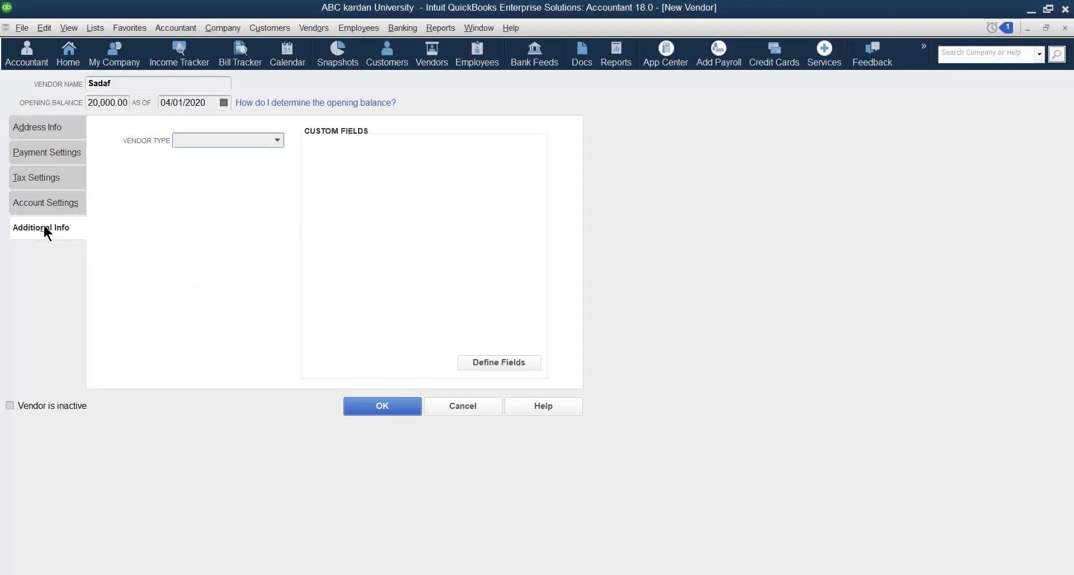
# Choose Consultant as the vendor type on the Additional Info tab.
pyautogui.click(278, 141)
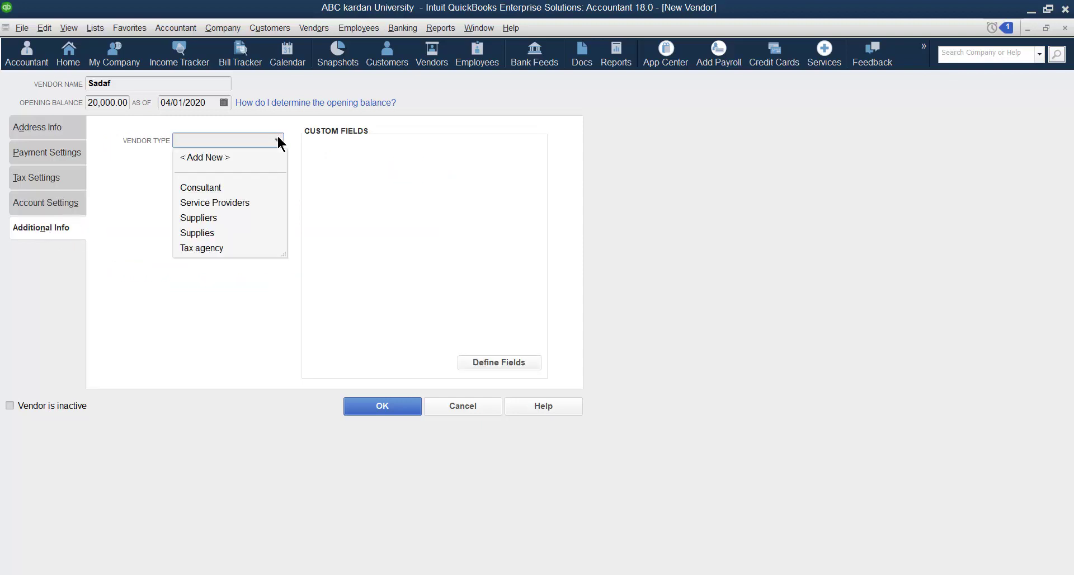
pyautogui.click(213, 187)
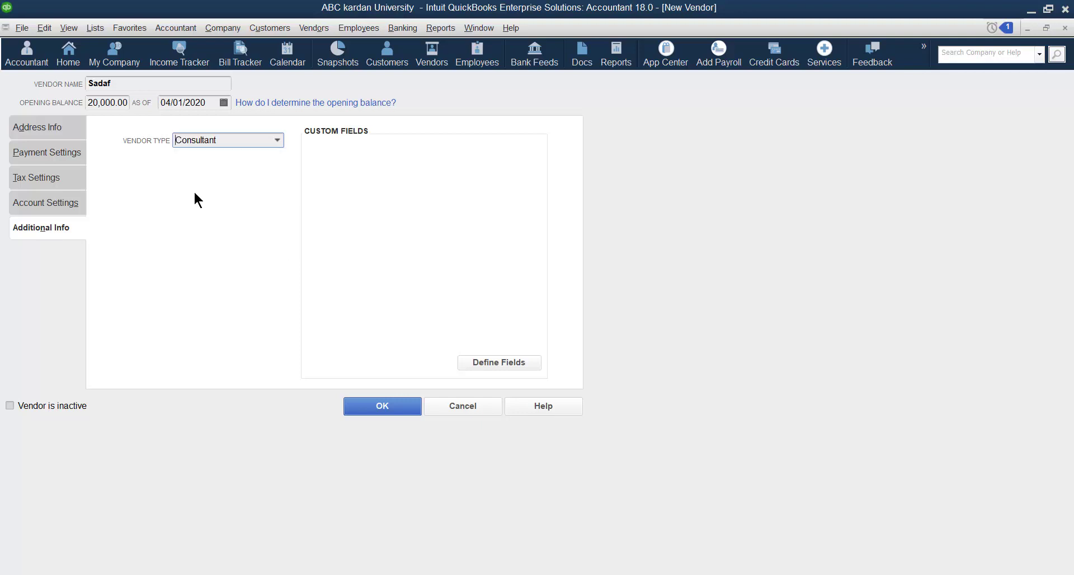
pyautogui.click(278, 142)
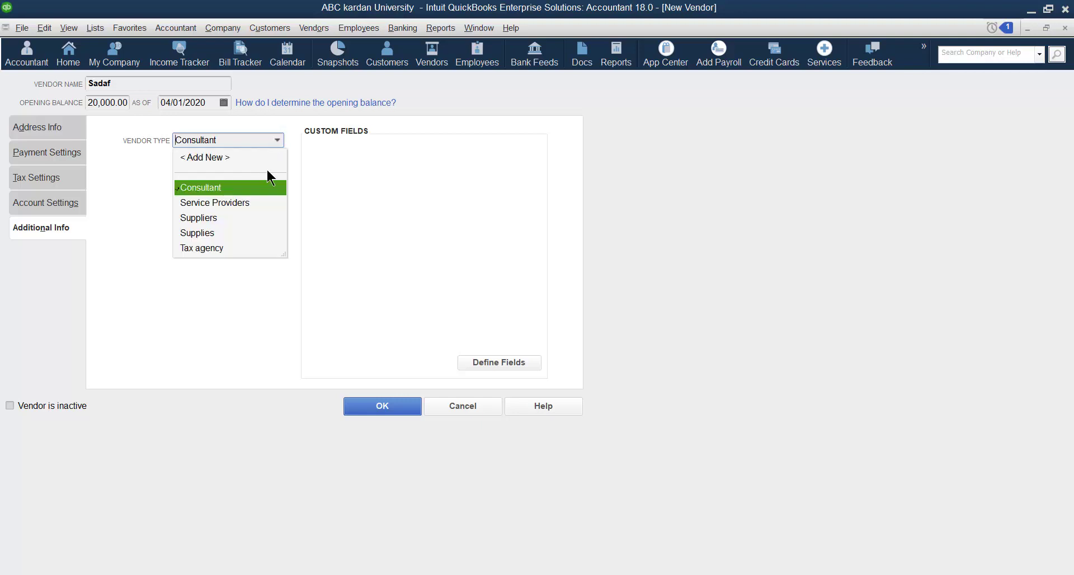
pyautogui.click(263, 324)
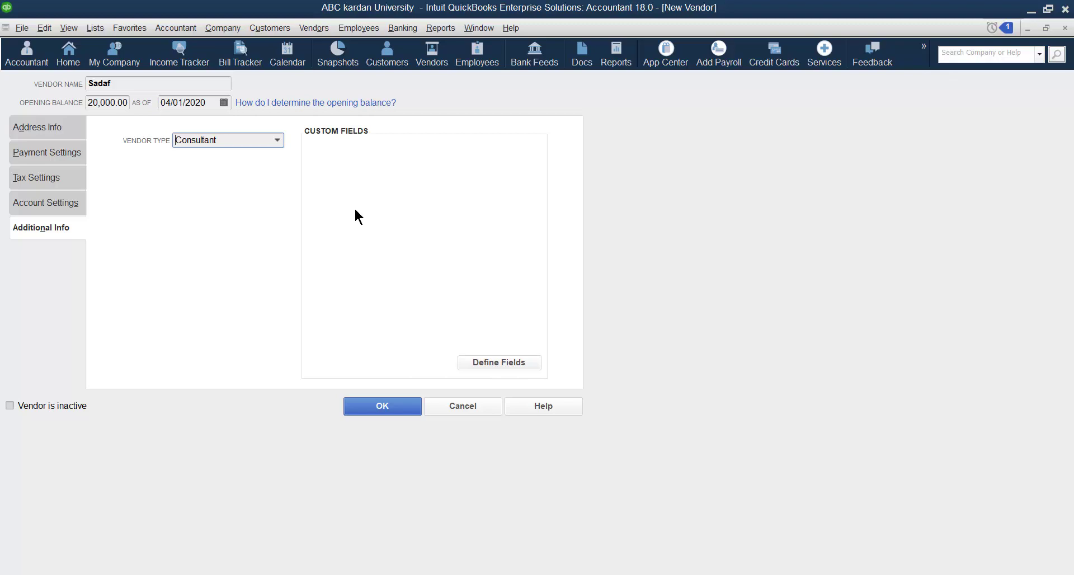
# In Define Fields, add a first custom field labelled 'educational level'.
pyautogui.click(488, 361)
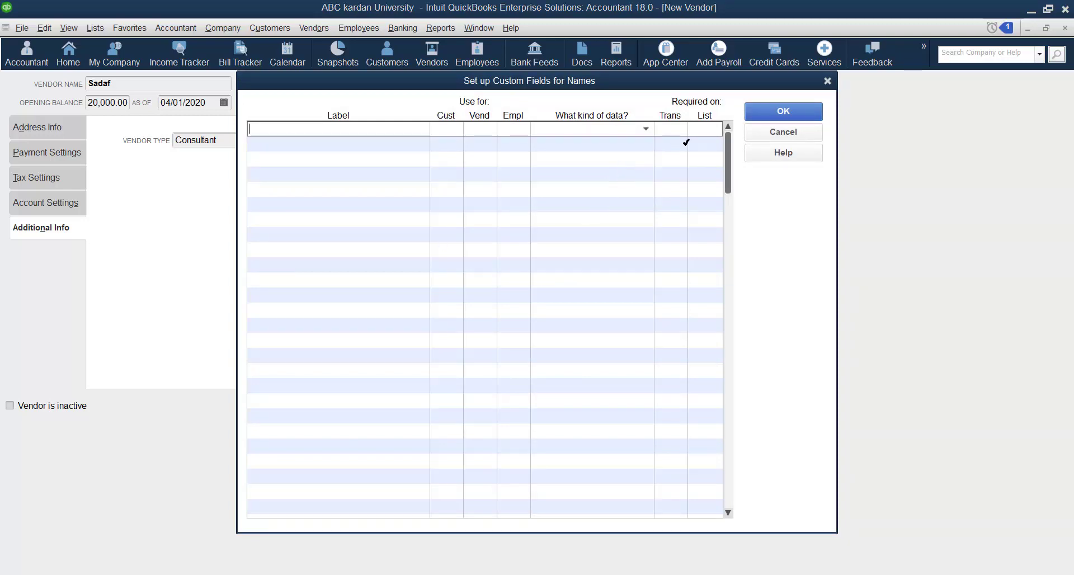
pyautogui.click(643, 128)
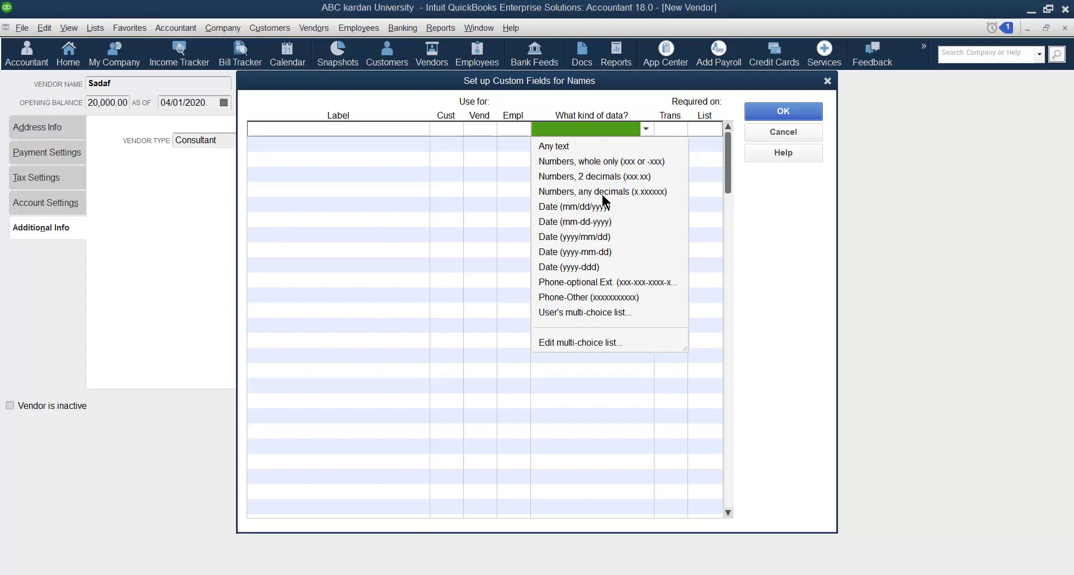
pyautogui.click(556, 147)
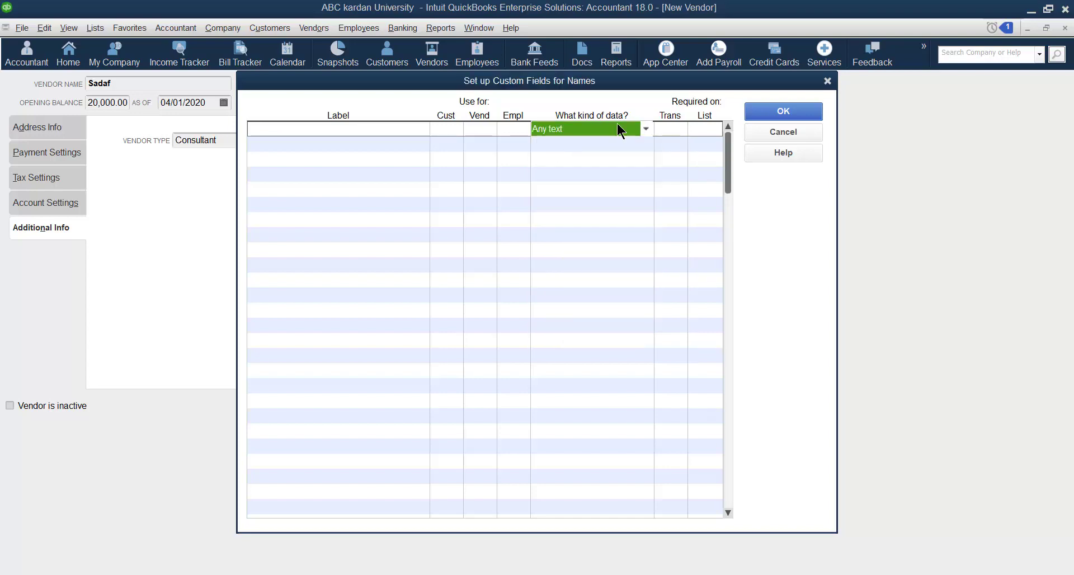
pyautogui.click(276, 129)
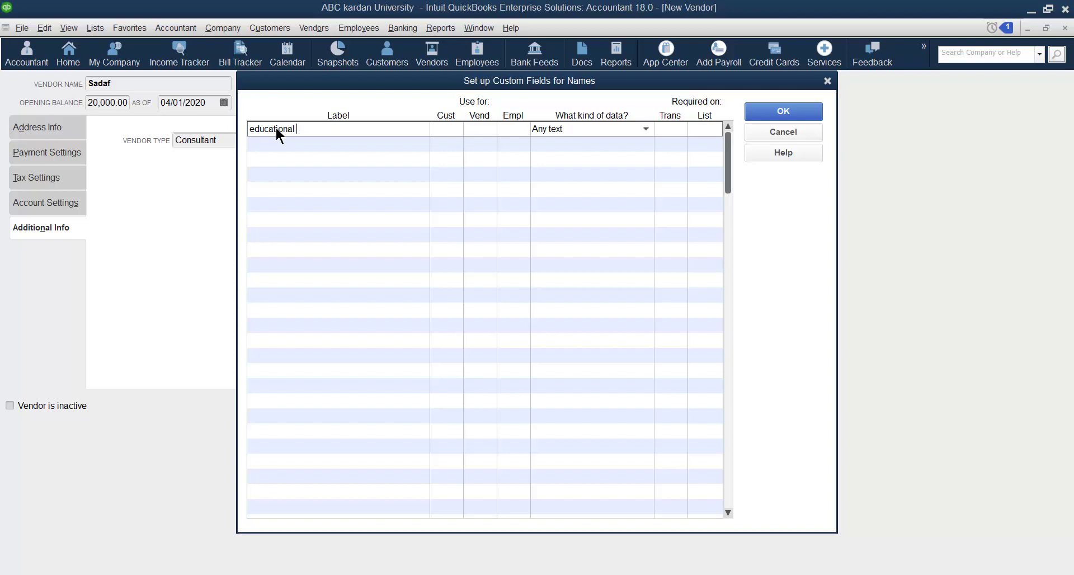
pyautogui.write('level')
pyautogui.click(445, 130)
# Apply educational level to Cust, Vend and Empl with data type Date (mm-dd-yyyy).
pyautogui.click(447, 129)
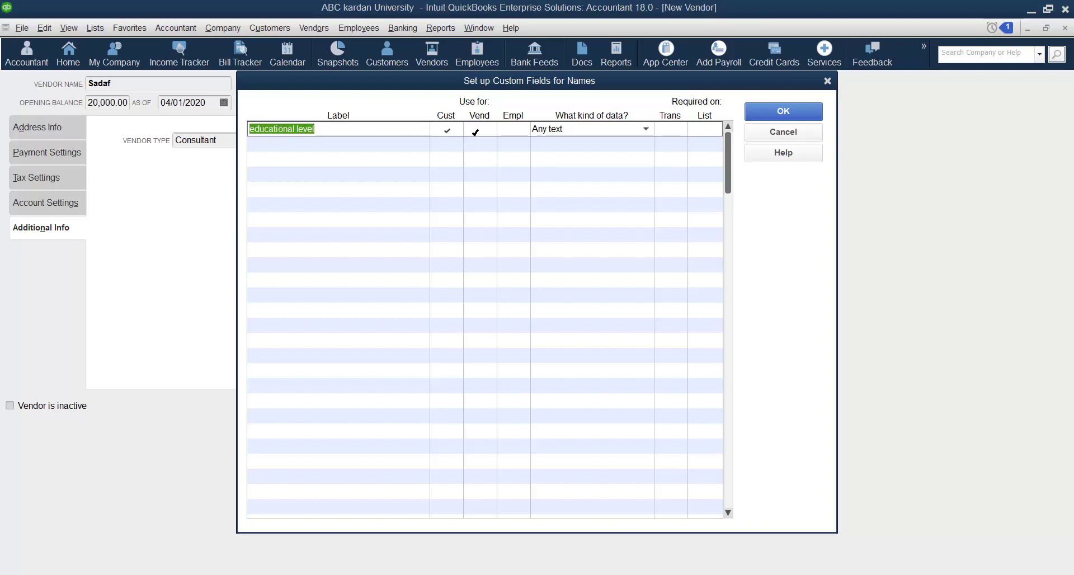
pyautogui.click(514, 129)
pyautogui.click(480, 129)
pyautogui.click(644, 130)
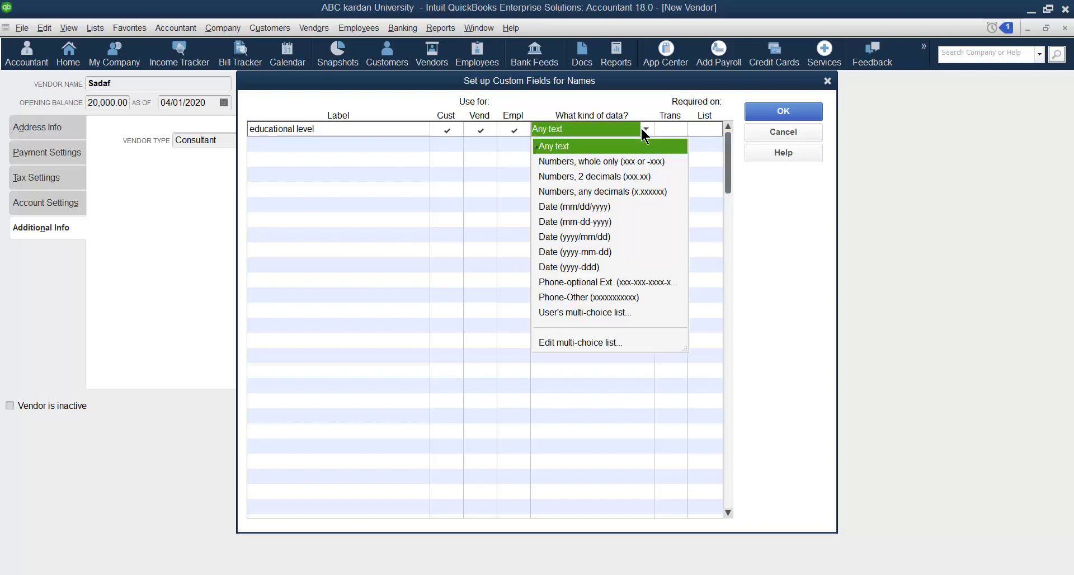
pyautogui.click(572, 223)
pyautogui.click(306, 145)
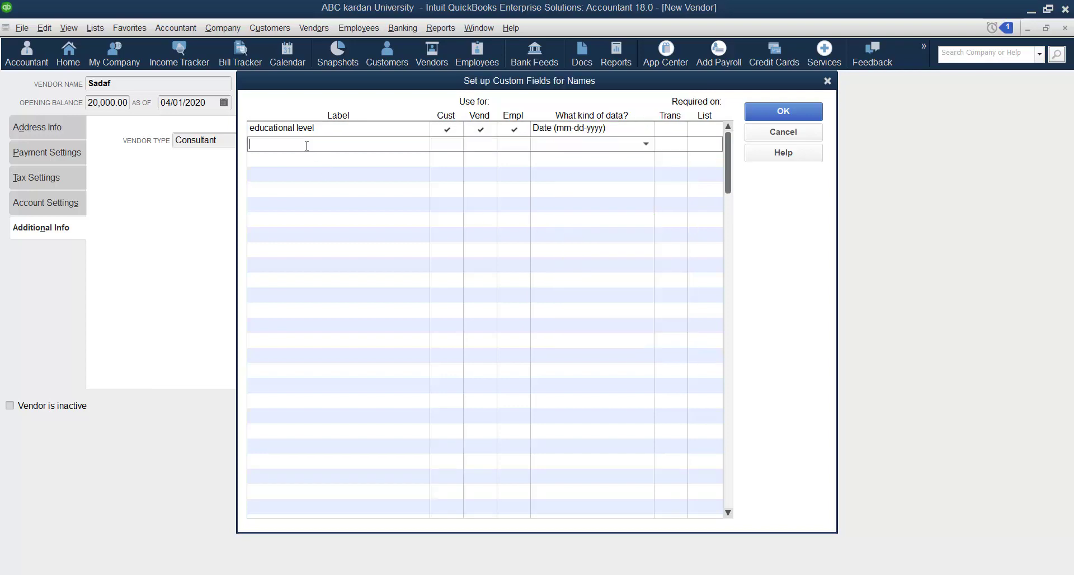
# Label the second field 'date of birth' and return educational level to Any text.
pyautogui.write('date of birth')
pyautogui.click(623, 129)
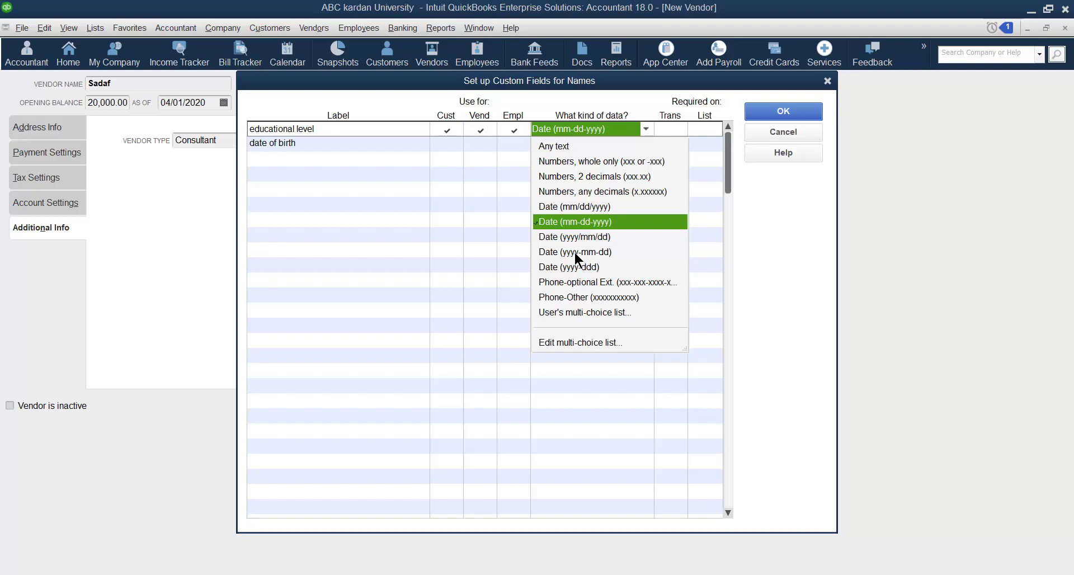
pyautogui.click(574, 252)
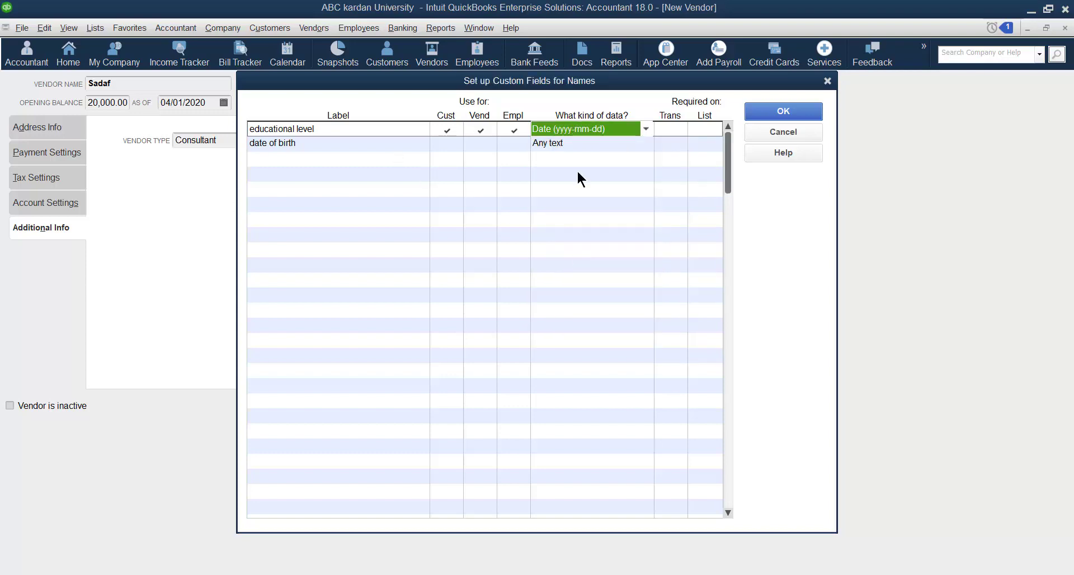
pyautogui.click(646, 129)
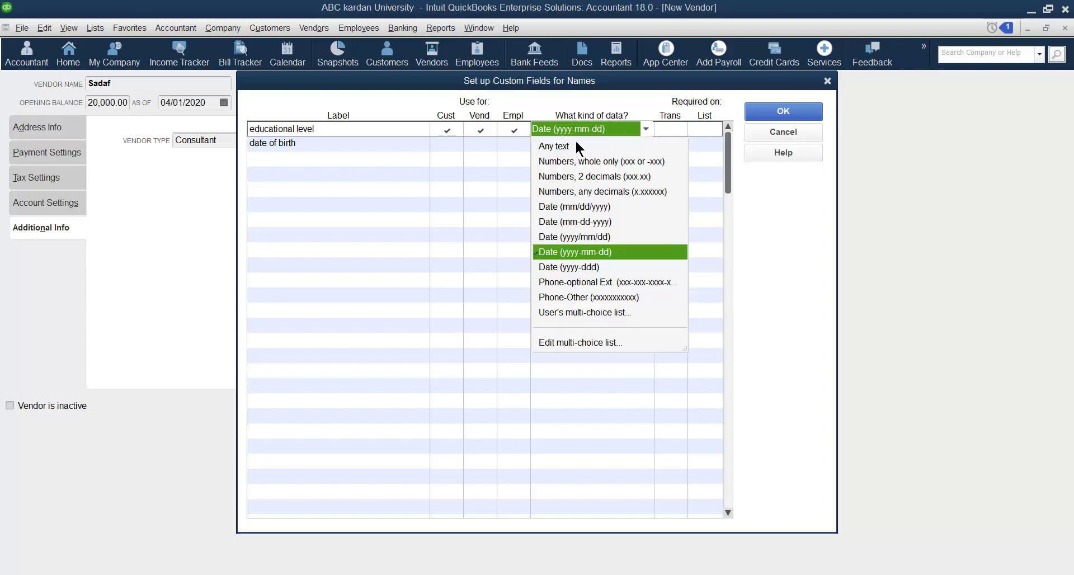
pyautogui.click(559, 146)
# Make date of birth a Date (yyyy-mm-dd) field used for vendors only.
pyautogui.click(608, 144)
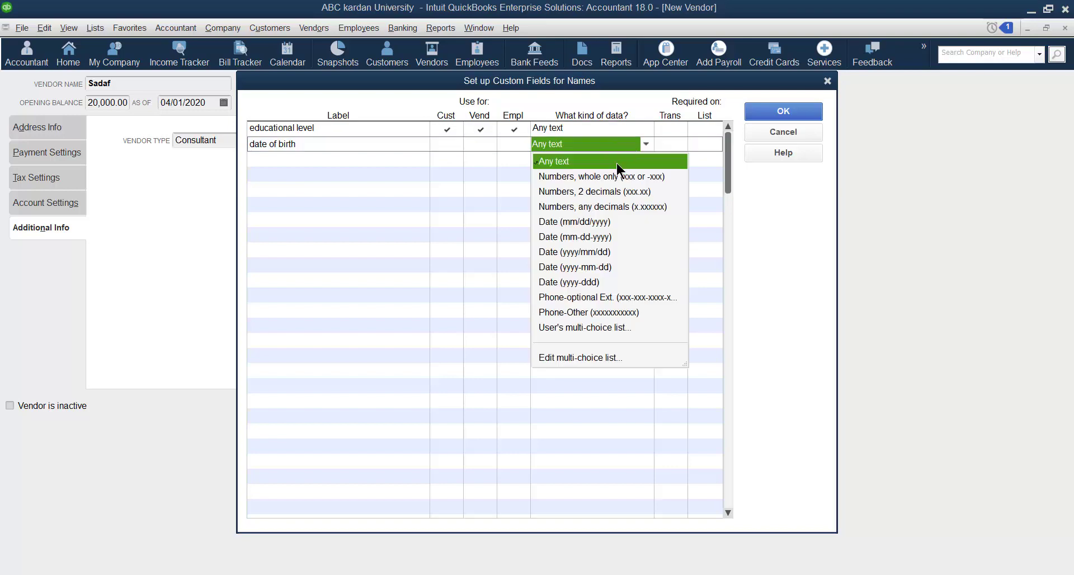
pyautogui.click(592, 267)
pyautogui.click(593, 267)
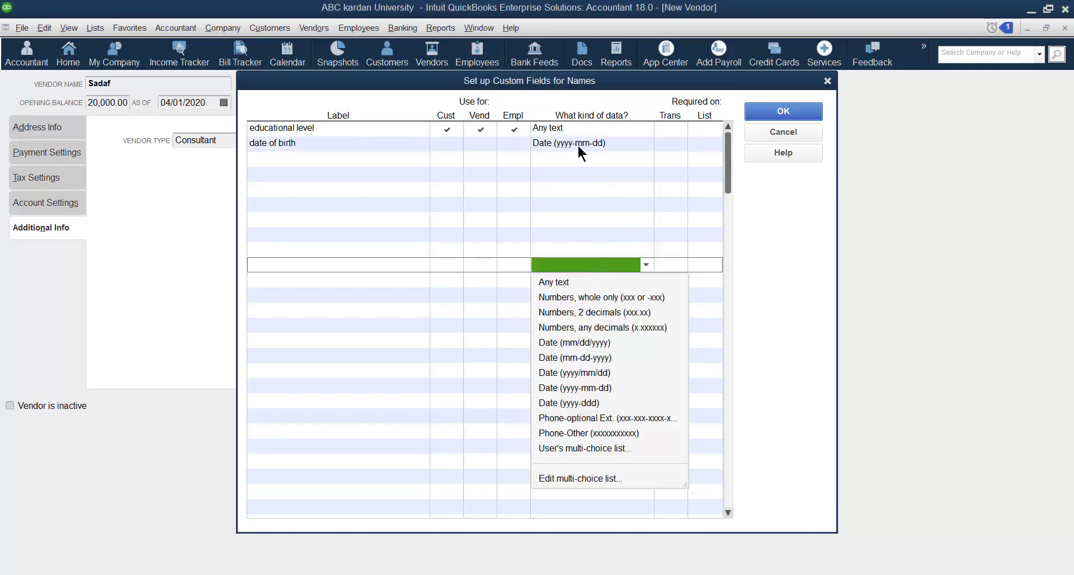
pyautogui.click(448, 144)
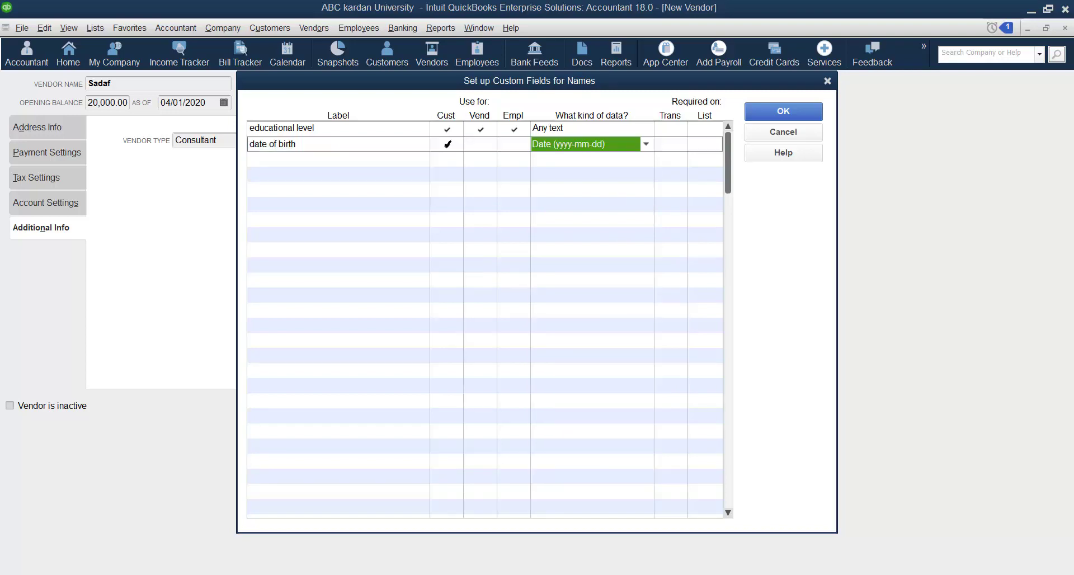
pyautogui.click(480, 143)
pyautogui.click(513, 145)
pyautogui.click(515, 145)
pyautogui.click(447, 145)
# Confirm the custom field definitions and dismiss the notice with 'Do not display' ticked.
pyautogui.click(765, 115)
pyautogui.click(456, 252)
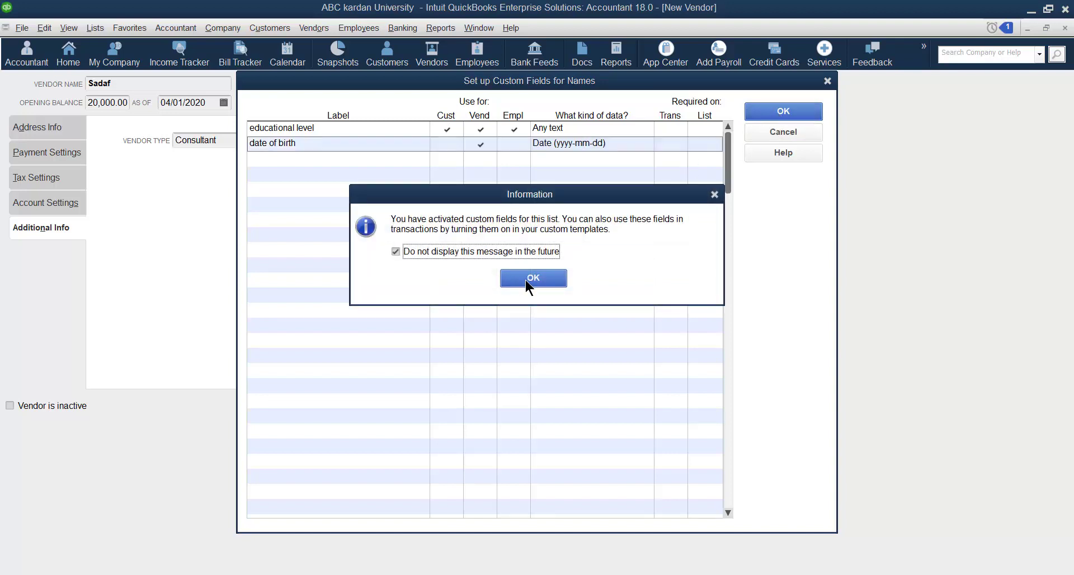
pyautogui.click(525, 279)
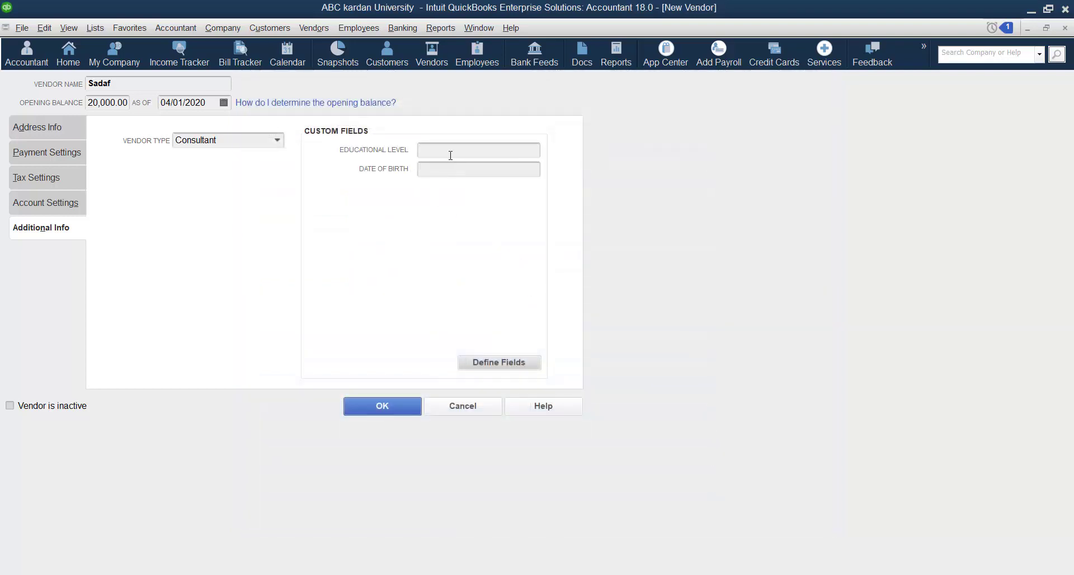
pyautogui.click(446, 150)
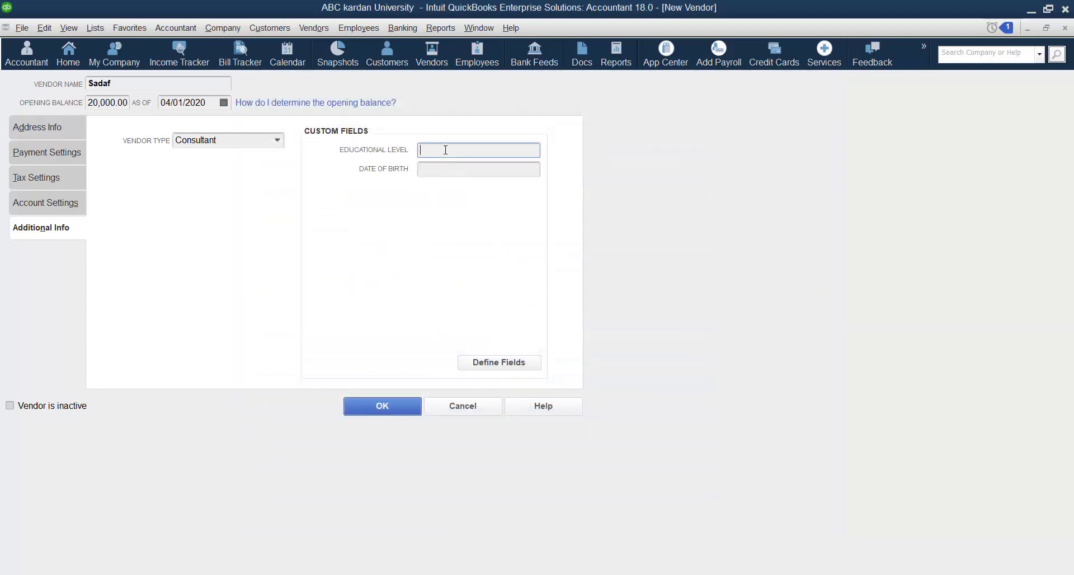
pyautogui.write('master')
pyautogui.click(439, 171)
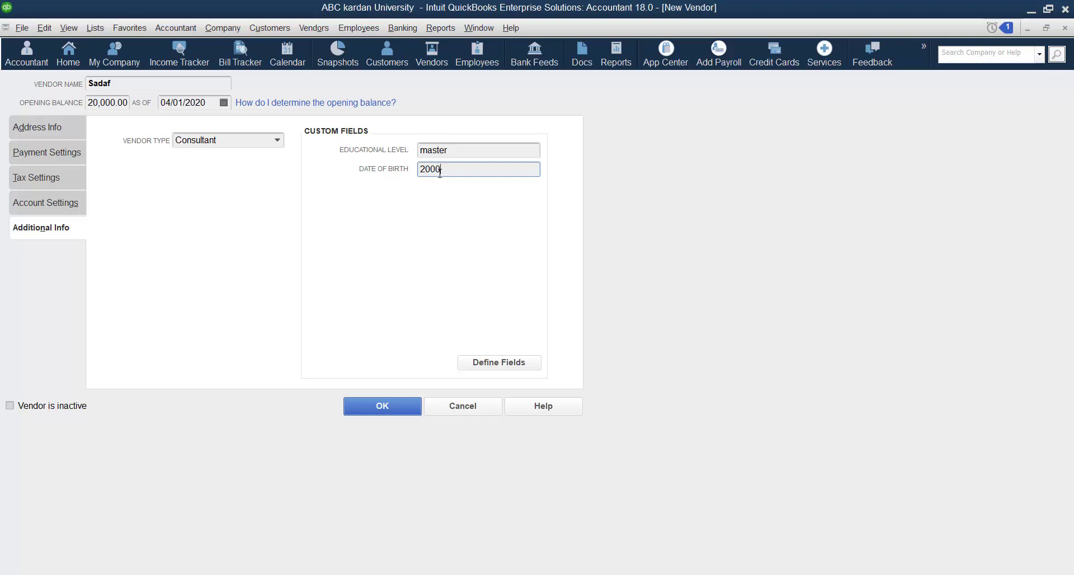
# After the date format warning, change the date separators to dashes (2000-05-22).
pyautogui.click(393, 408)
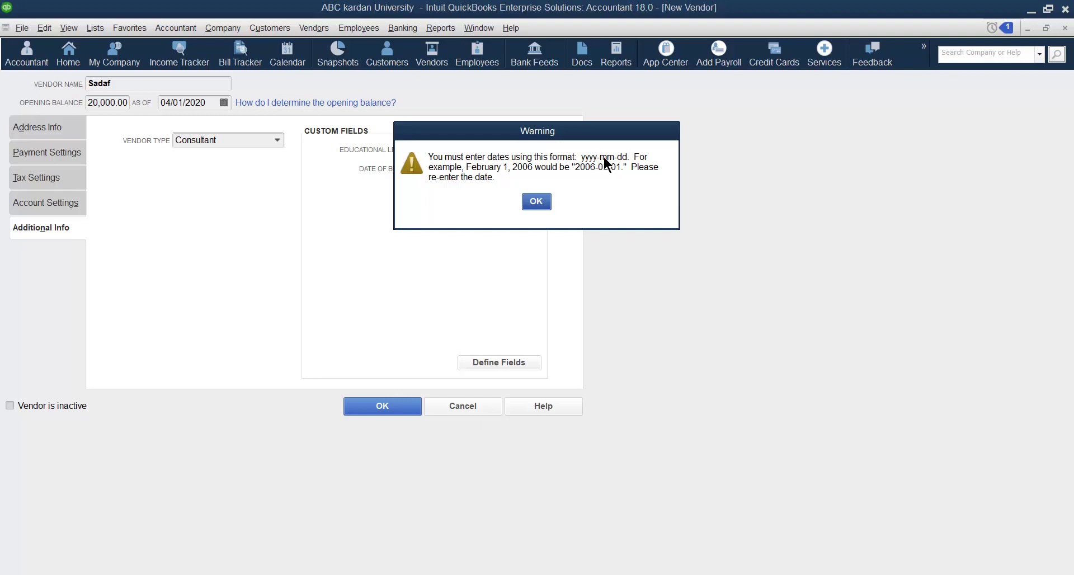
pyautogui.click(540, 203)
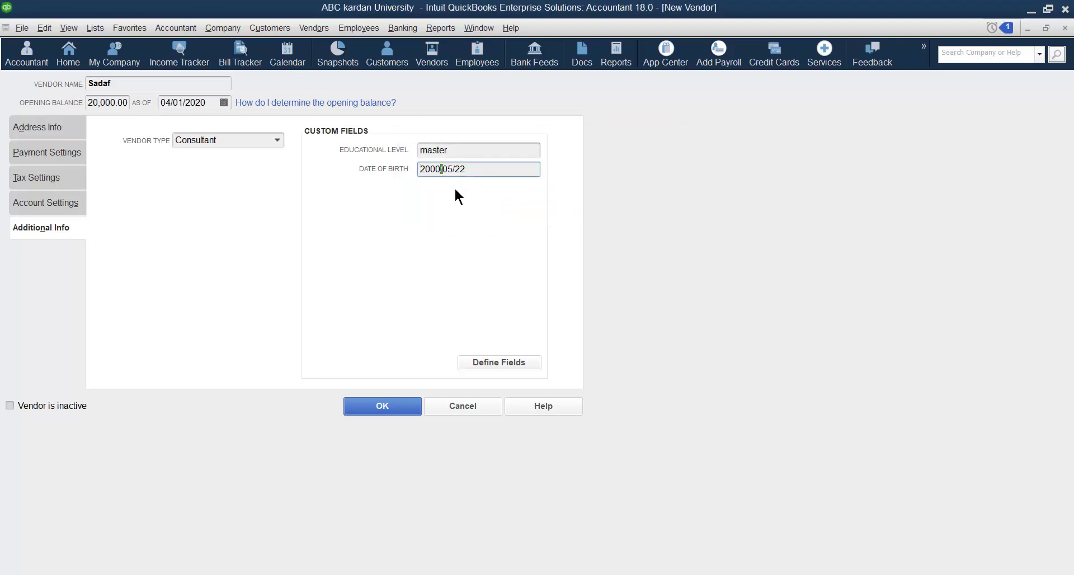
pyautogui.write('-')
pyautogui.click(457, 173)
# Save Sadaf as a vendor and reopen her record on Additional Info.
pyautogui.click(390, 407)
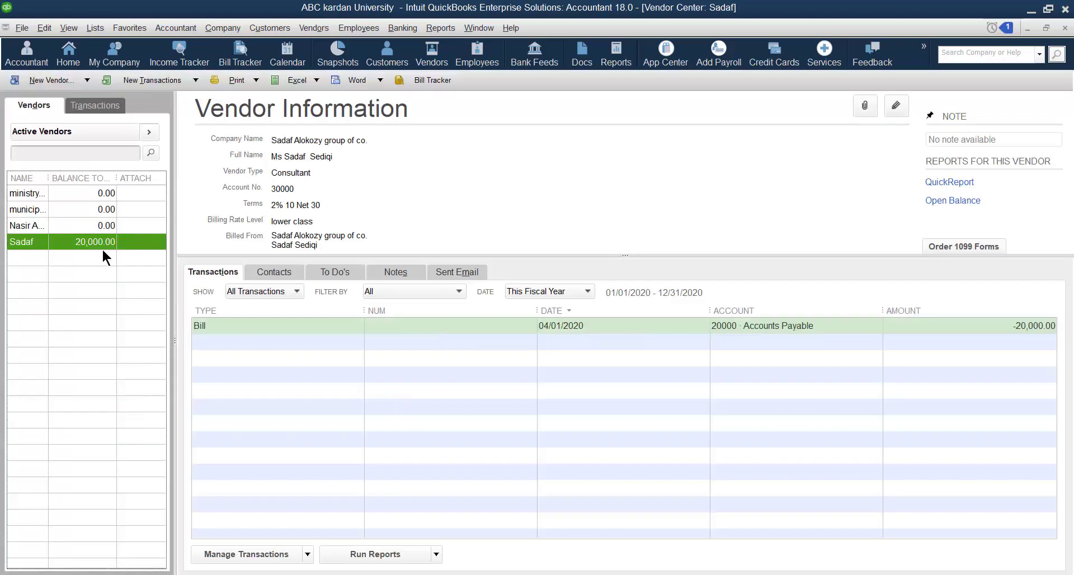
pyautogui.rightClick(35, 240)
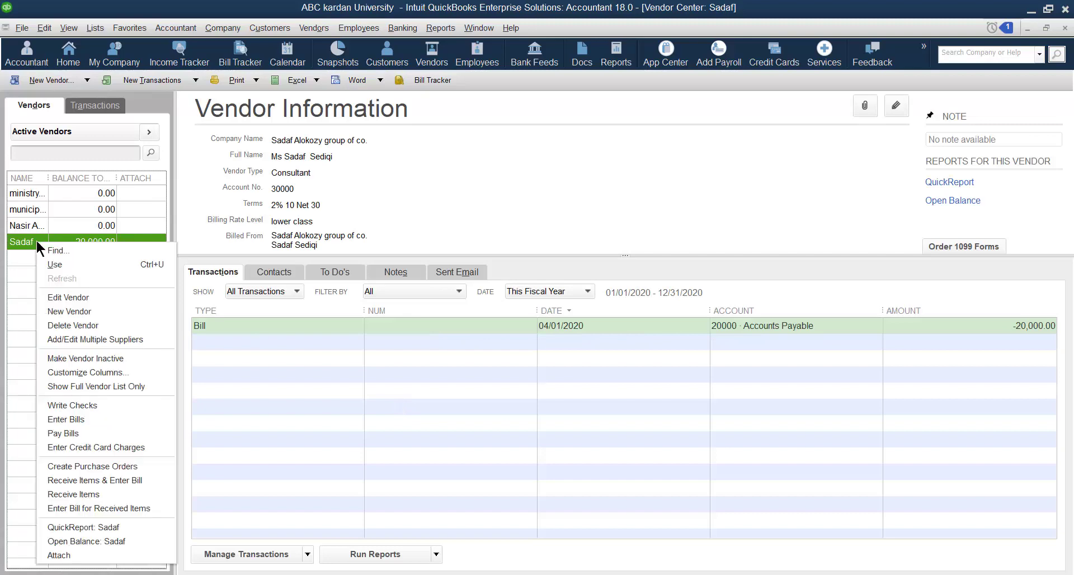
pyautogui.click(79, 297)
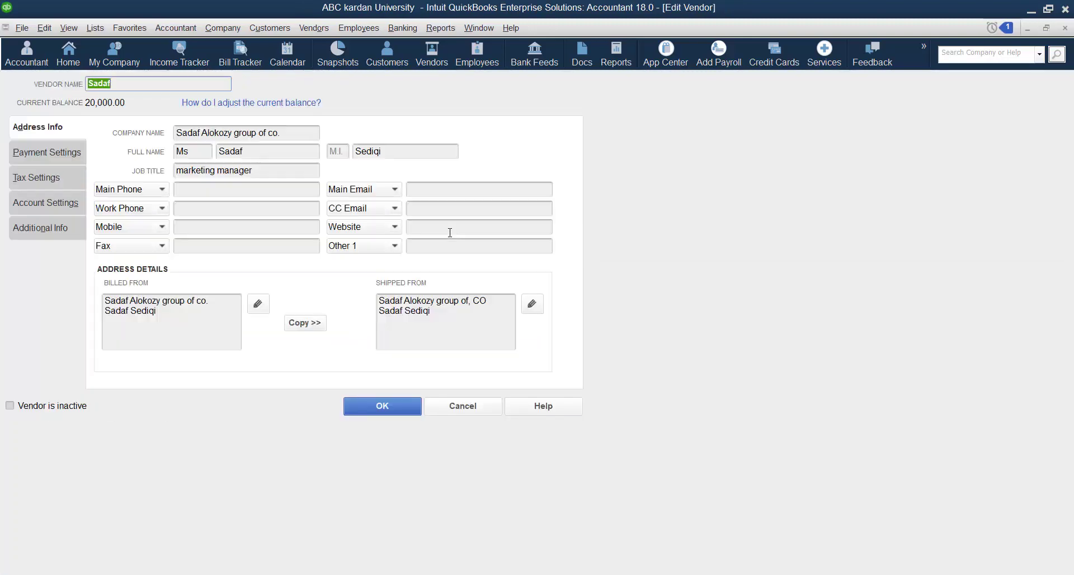
pyautogui.click(60, 231)
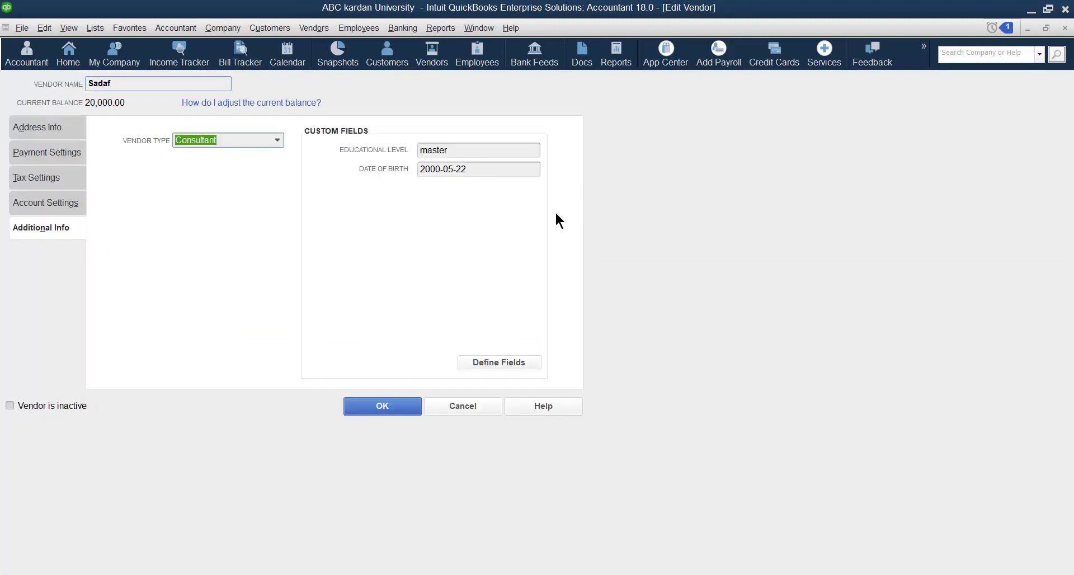
# Extend the date of birth field to customers and employees, then save the vendor.
pyautogui.click(499, 362)
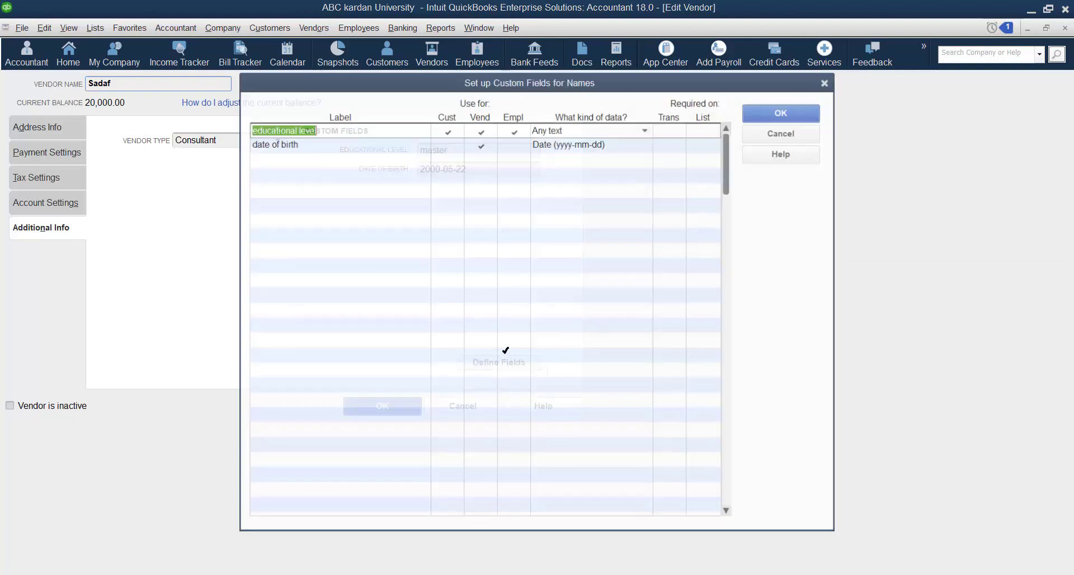
pyautogui.click(481, 144)
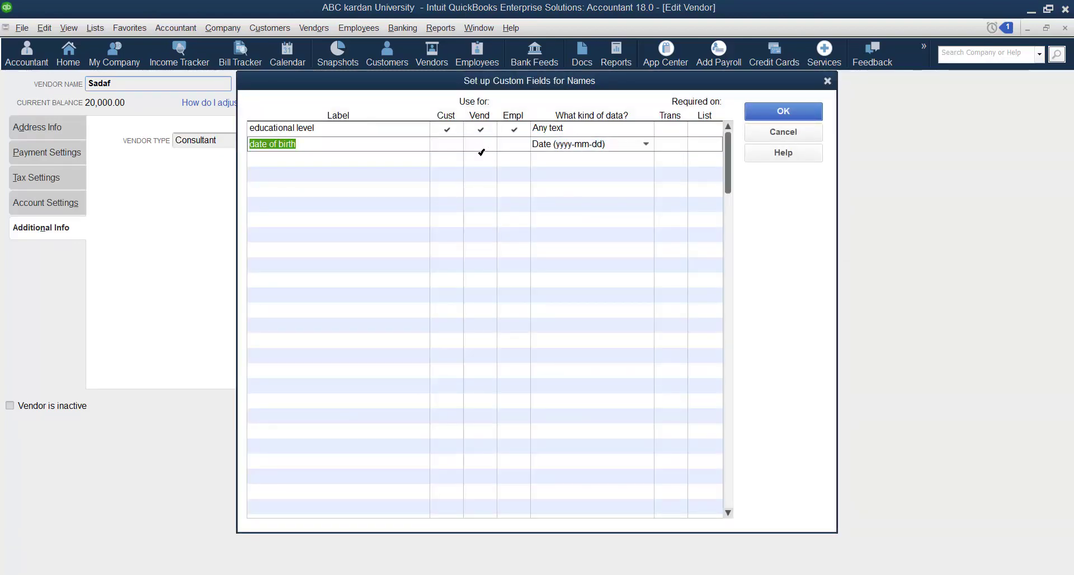
pyautogui.click(774, 112)
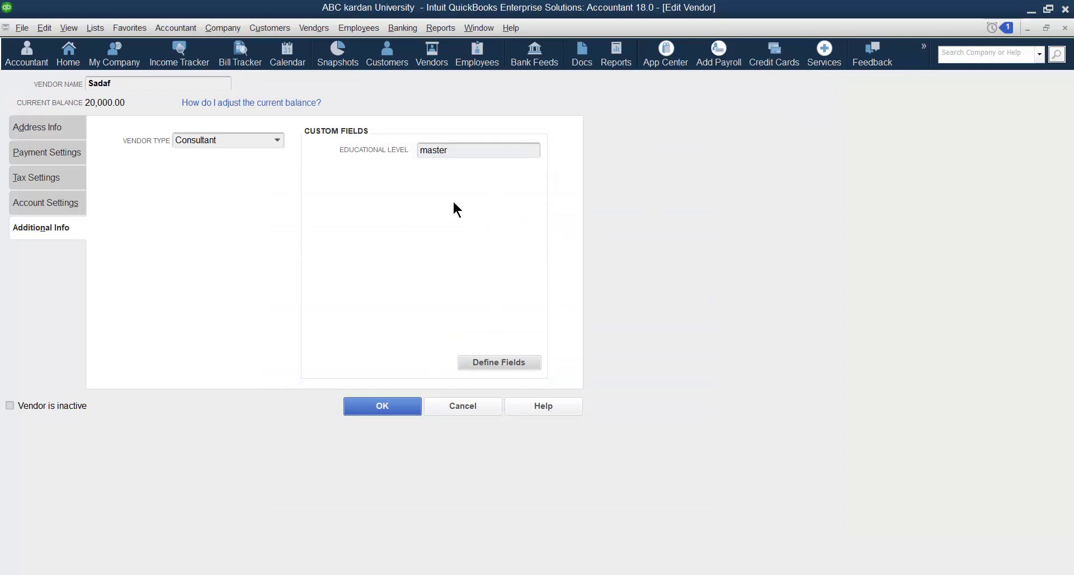
pyautogui.click(499, 362)
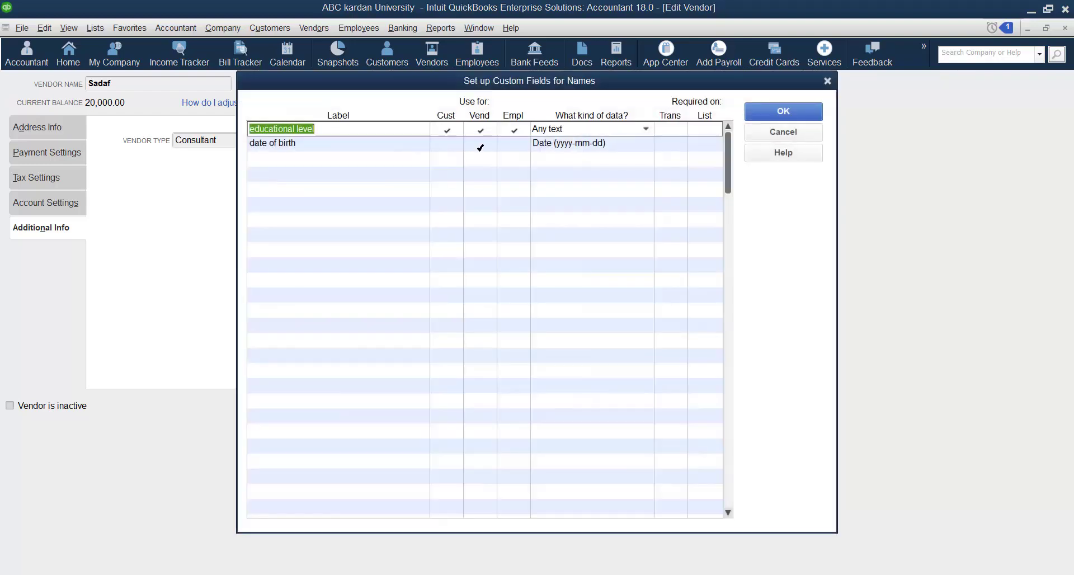
pyautogui.click(480, 147)
pyautogui.click(457, 147)
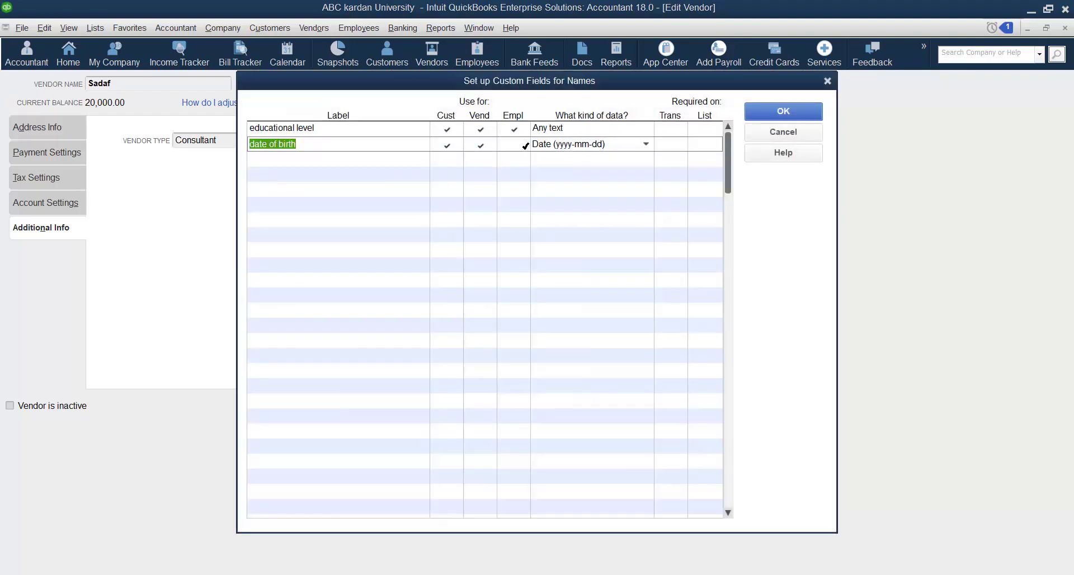
pyautogui.click(516, 145)
pyautogui.click(771, 110)
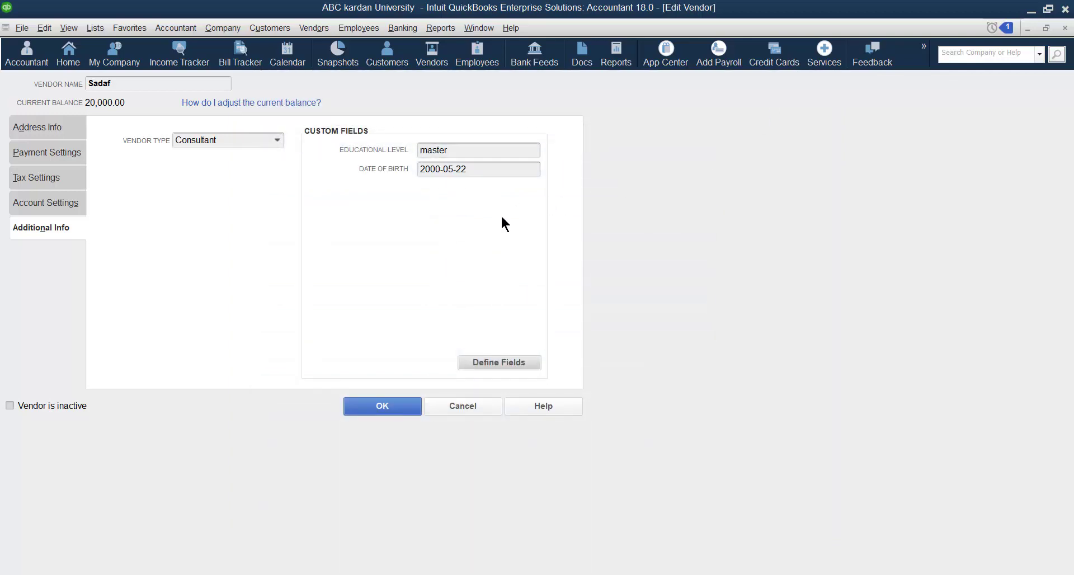
pyautogui.click(383, 407)
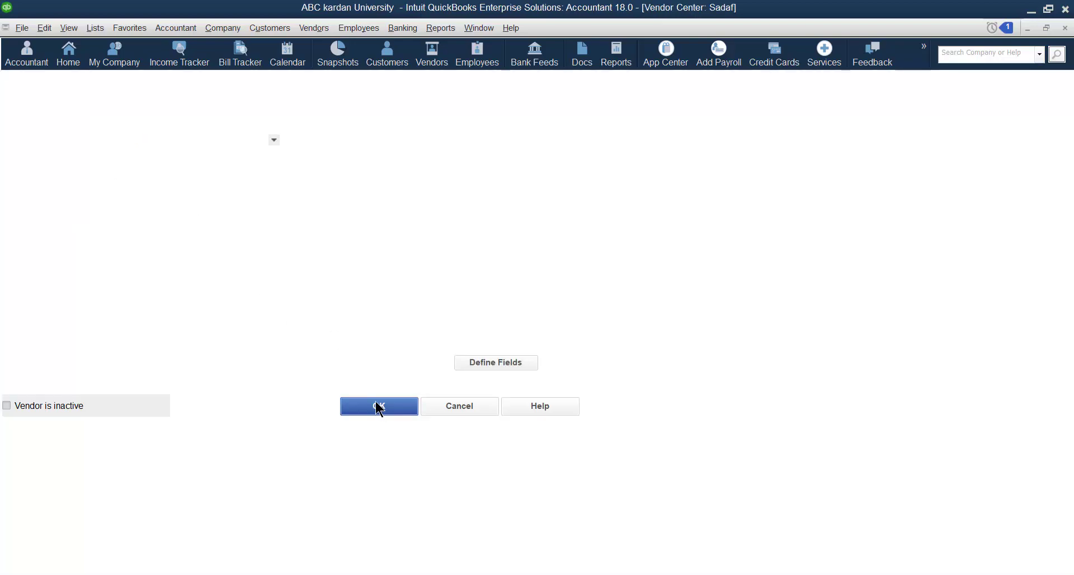
# Review Sadaf's Open Balance report, then close it.
pyautogui.click(87, 80)
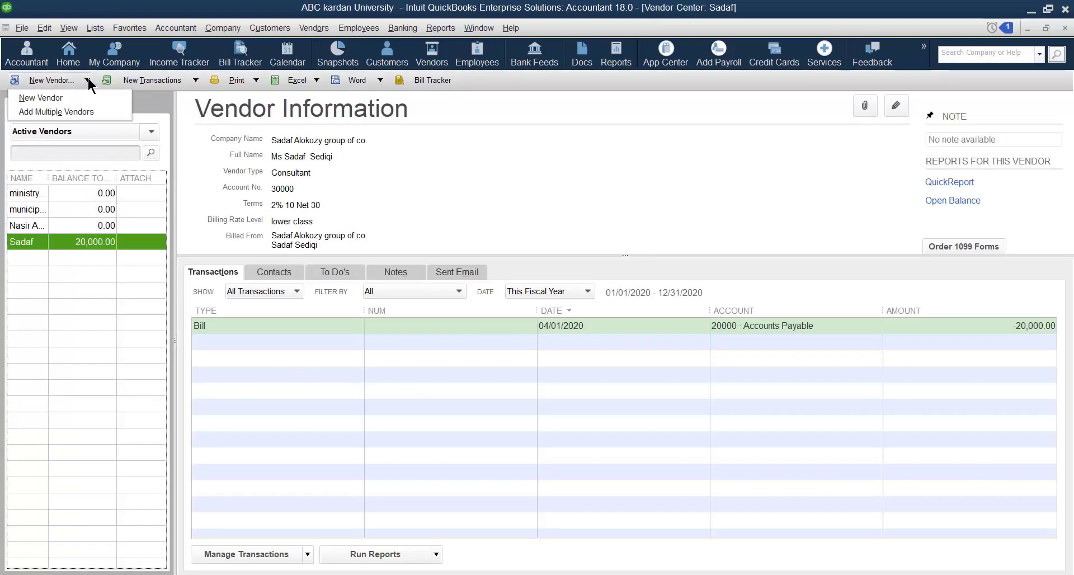
pyautogui.click(519, 170)
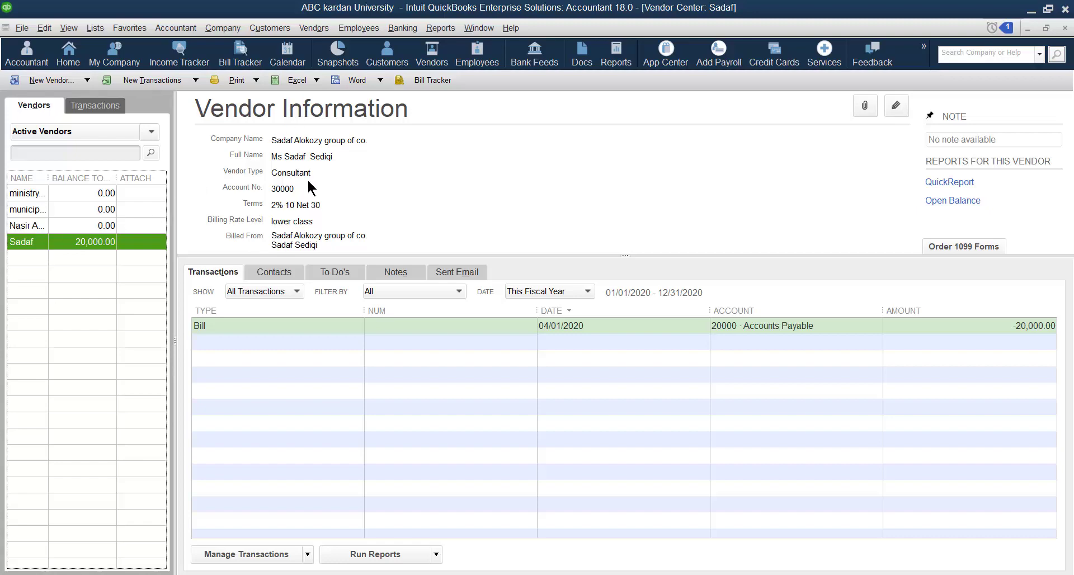
pyautogui.click(952, 200)
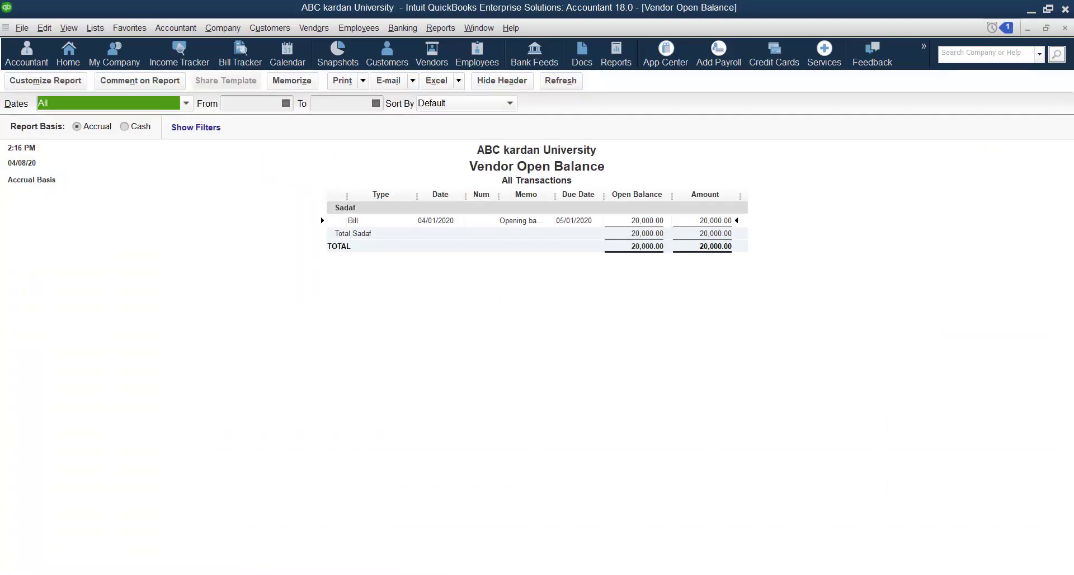
pyautogui.click(1064, 28)
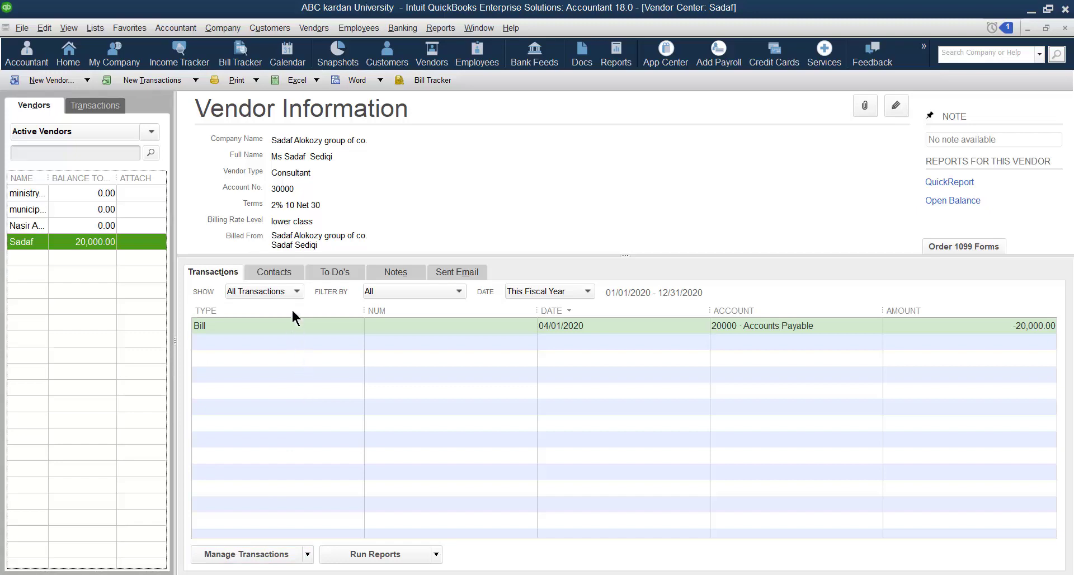
# Browse Sadaf's Contacts, To Do's, Notes and Sent Email tabs.
pyautogui.click(283, 273)
pyautogui.click(331, 272)
pyautogui.click(392, 274)
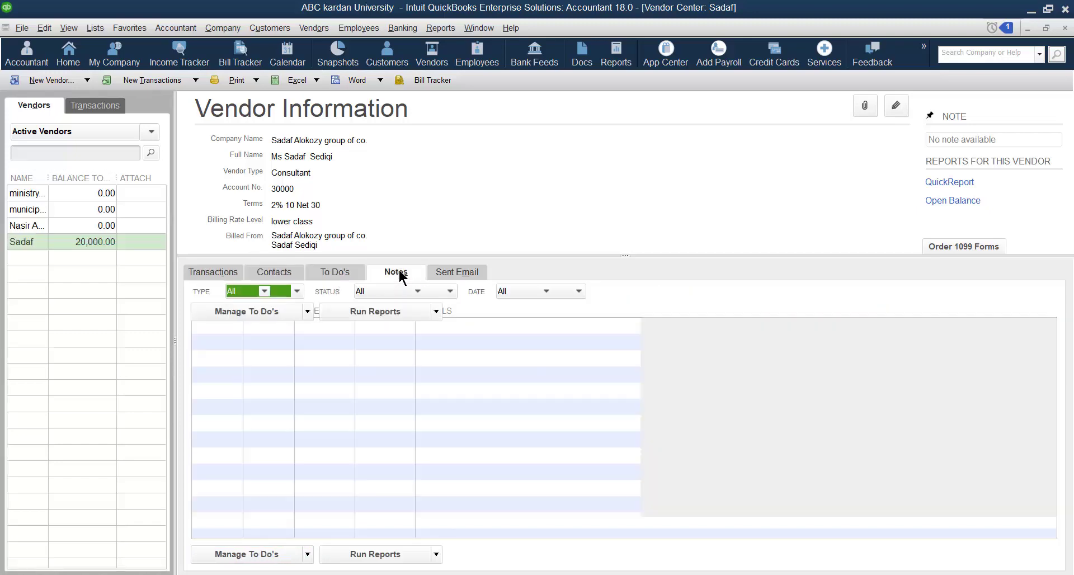
pyautogui.click(453, 273)
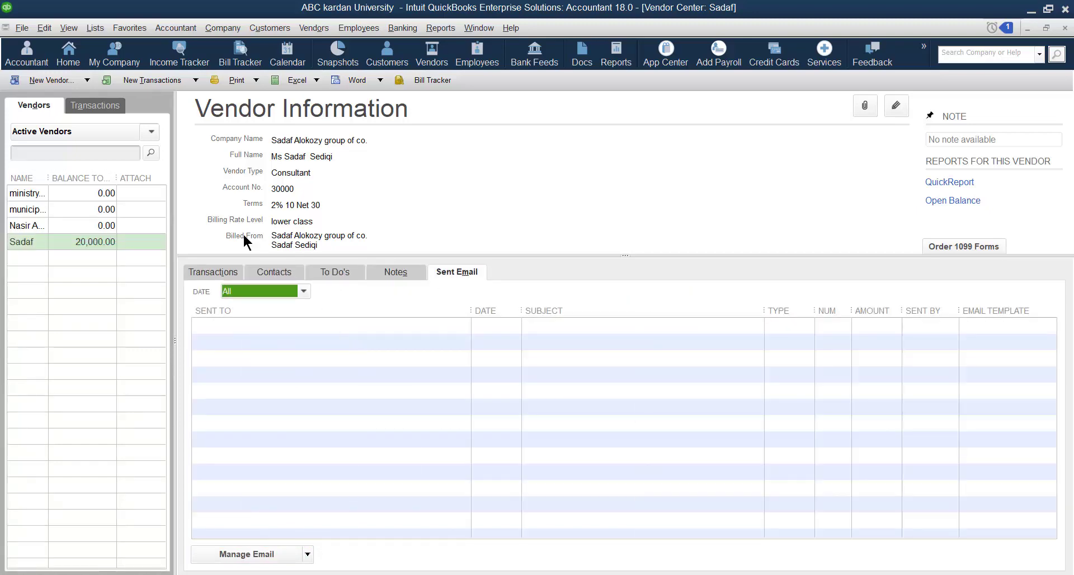
# Look through the New Transactions and Print dropdown options.
pyautogui.click(195, 80)
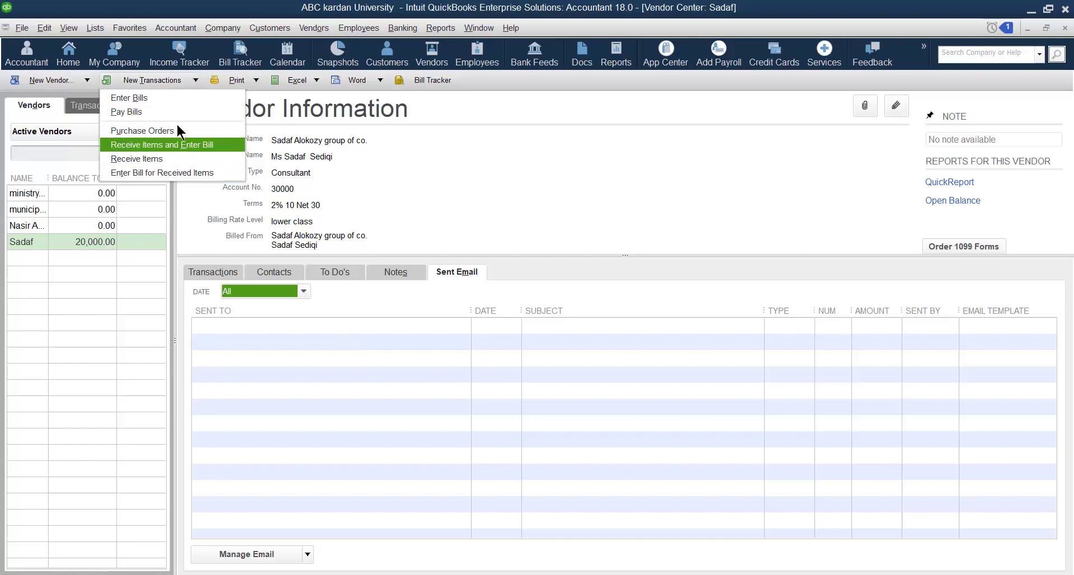
pyautogui.click(256, 80)
pyautogui.click(485, 183)
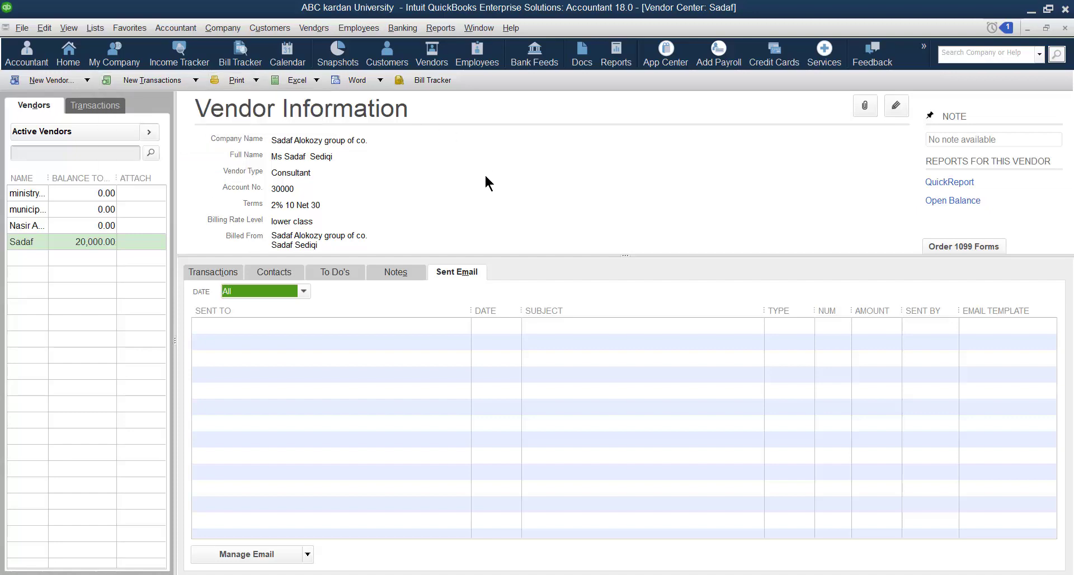